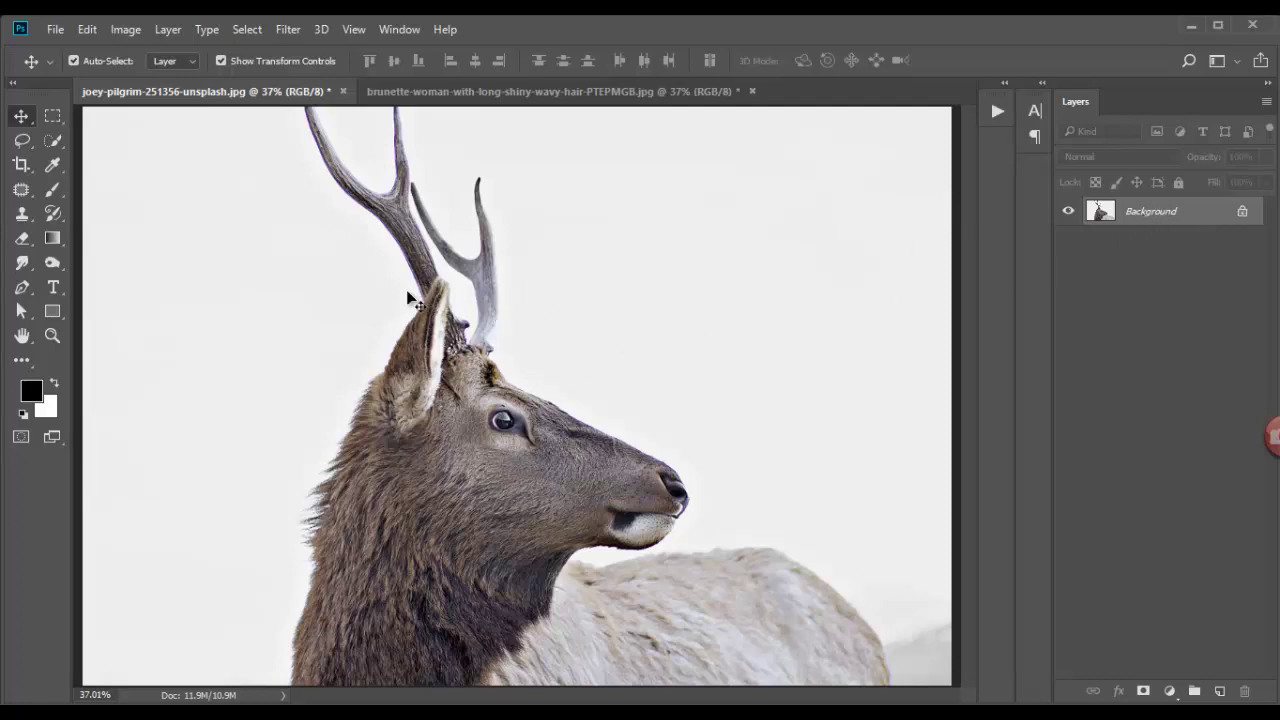
Show the Actions panel and load the Vector Generator Photoshop Action .ATN file into it
{"action": "left_click", "coordinate": [399, 29]}
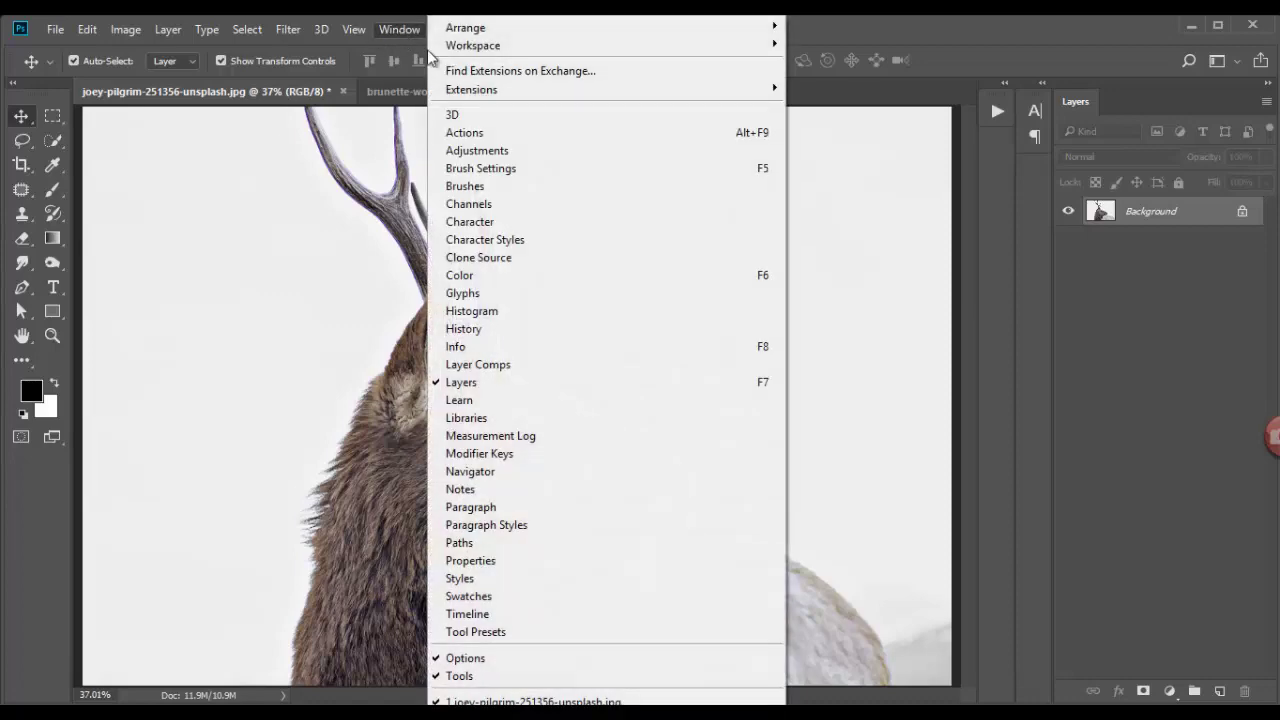
{"action": "left_click", "coordinate": [478, 133]}
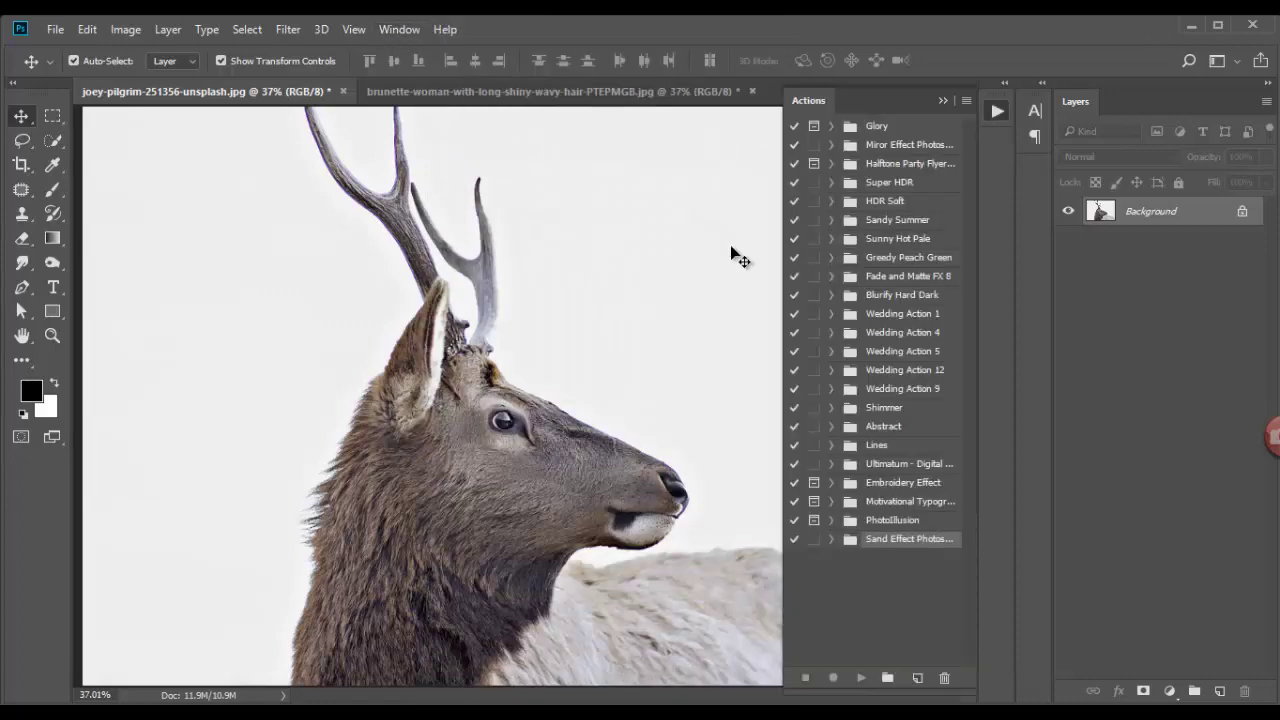
{"action": "left_click", "coordinate": [967, 101]}
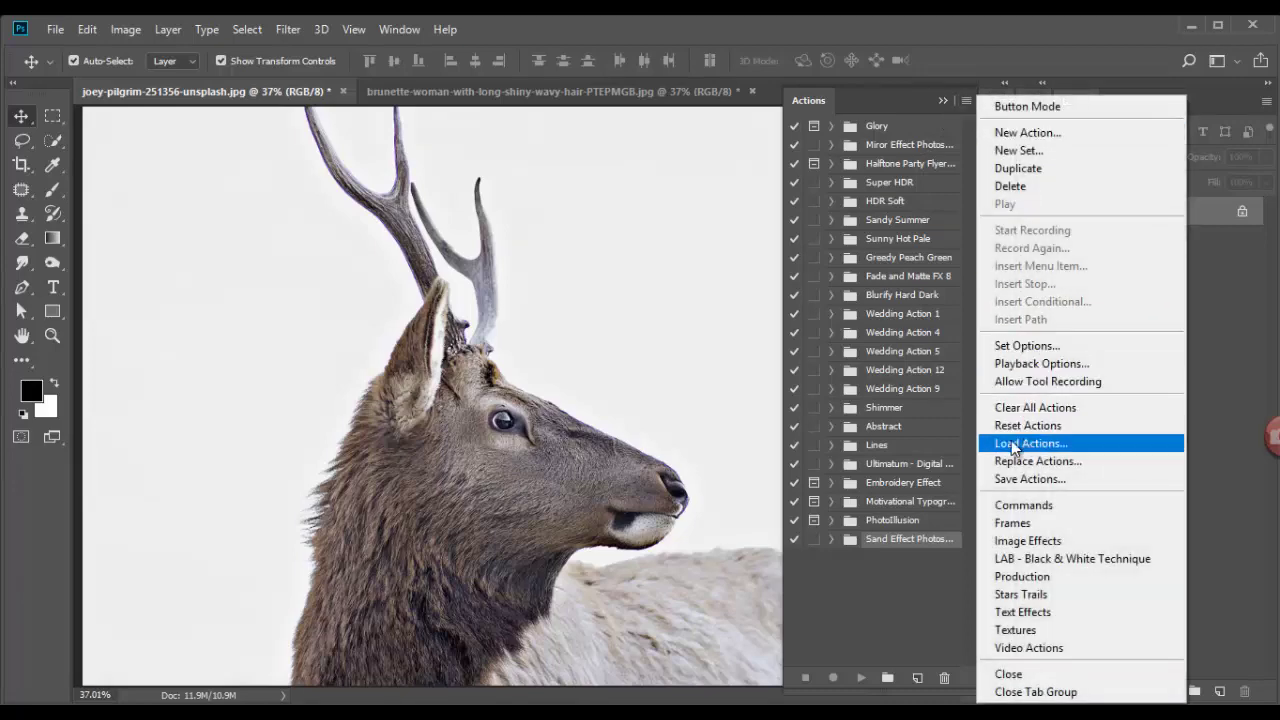
{"action": "left_click", "coordinate": [1036, 443]}
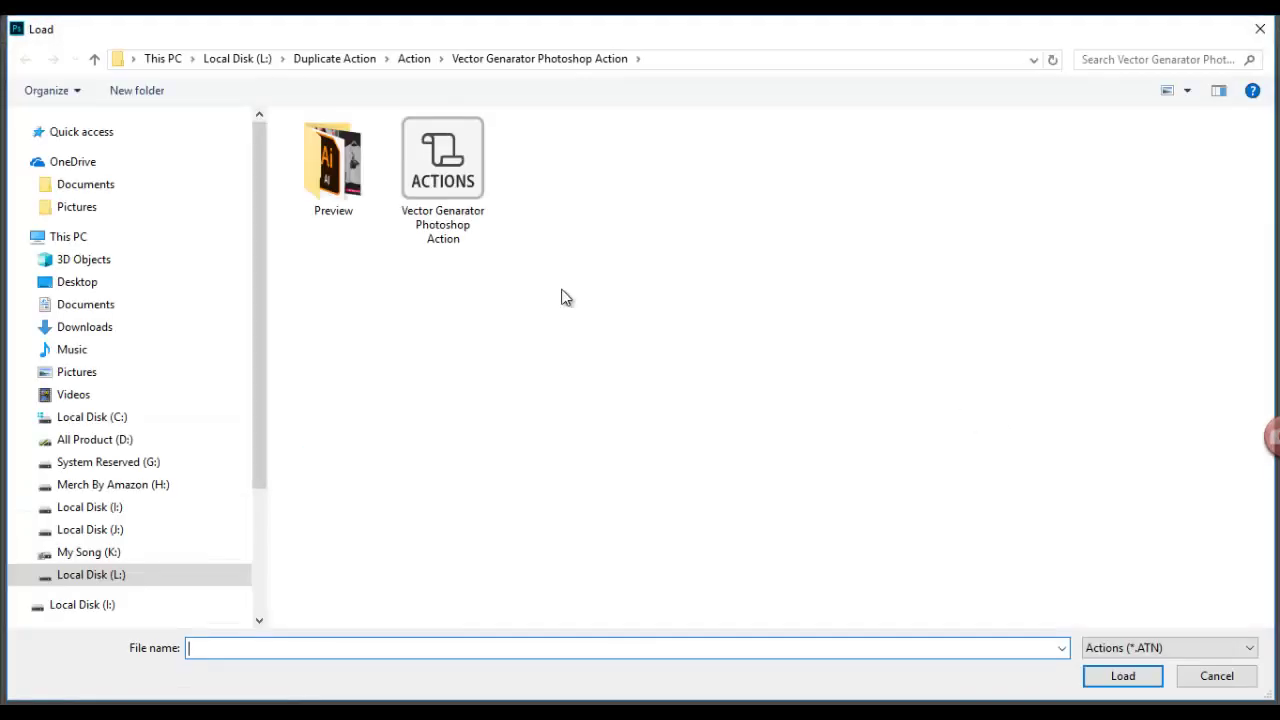
{"action": "left_click", "coordinate": [462, 236]}
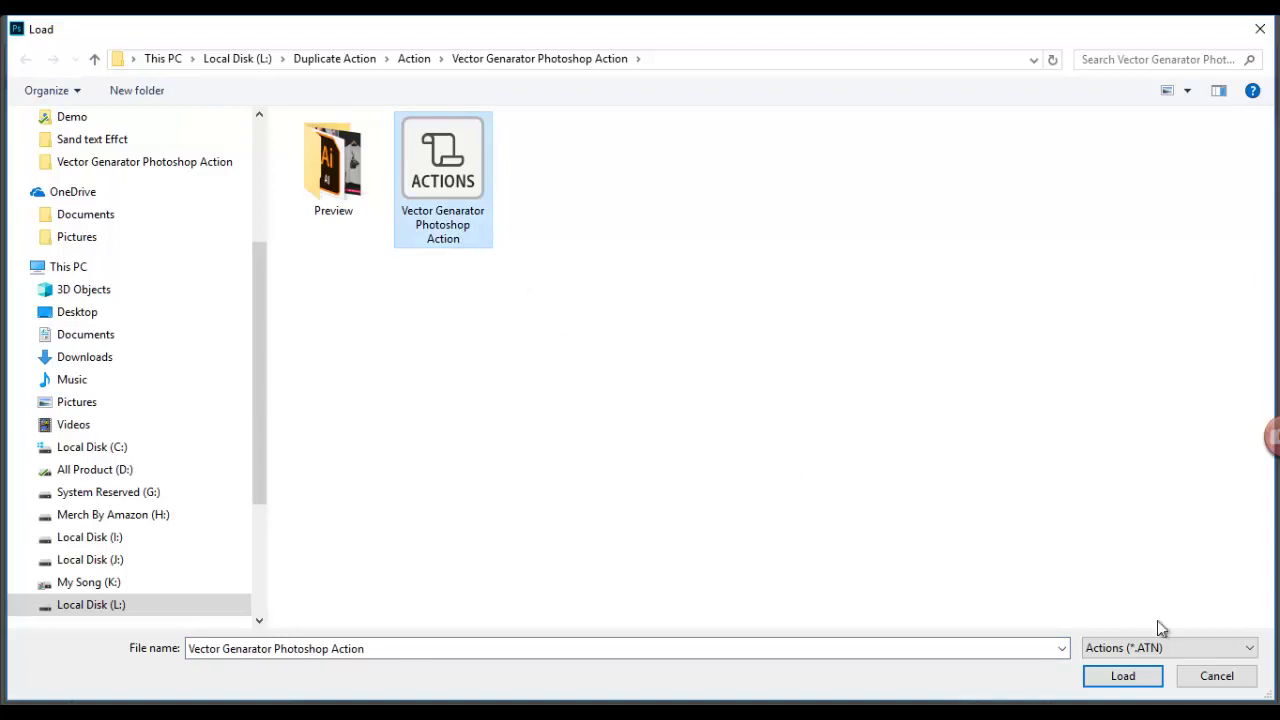
{"action": "left_click", "coordinate": [1121, 677]}
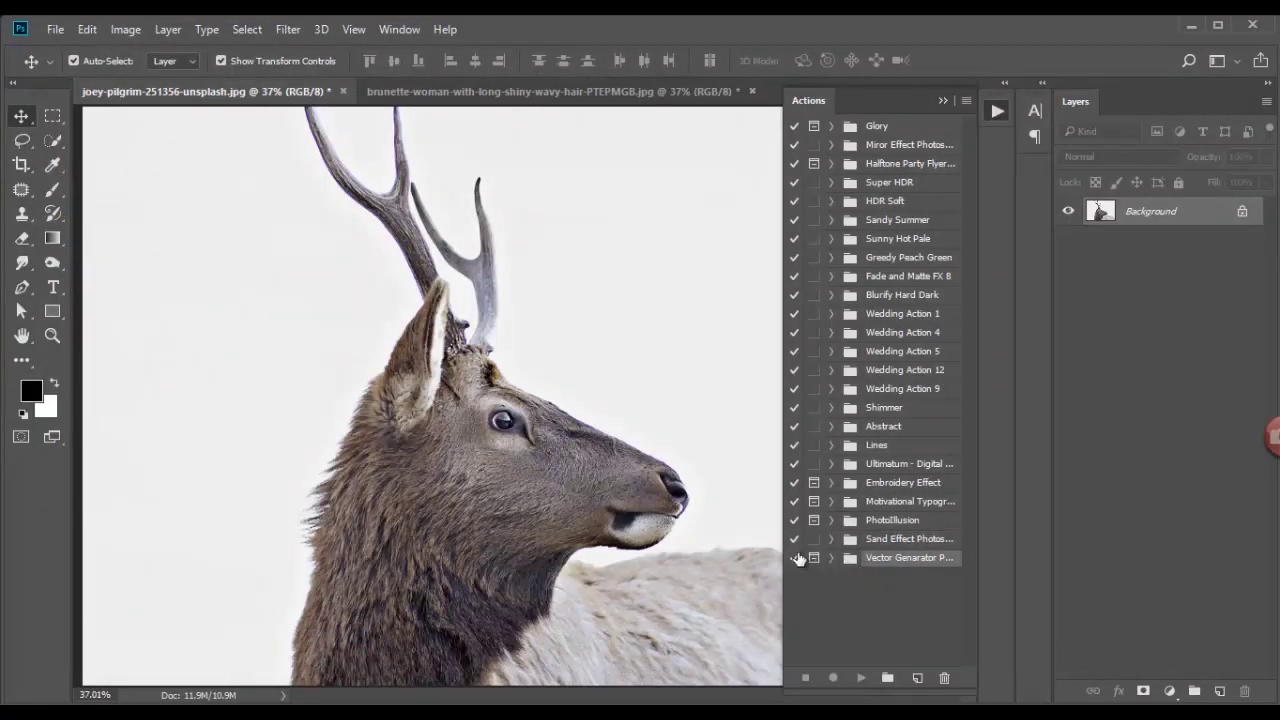
Expand the Vector Generator set and look through its three actions, ending on Create Vector
{"action": "left_click", "coordinate": [831, 558]}
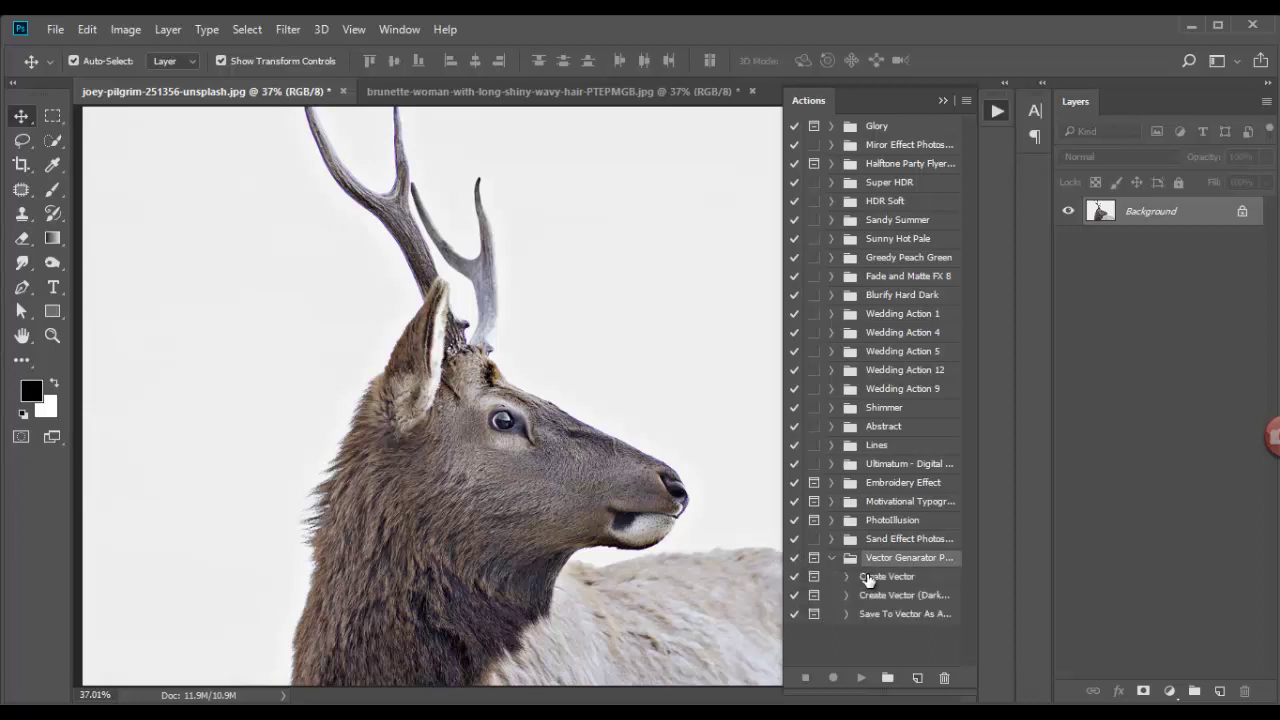
{"action": "left_click", "coordinate": [872, 579]}
{"action": "left_click", "coordinate": [882, 597]}
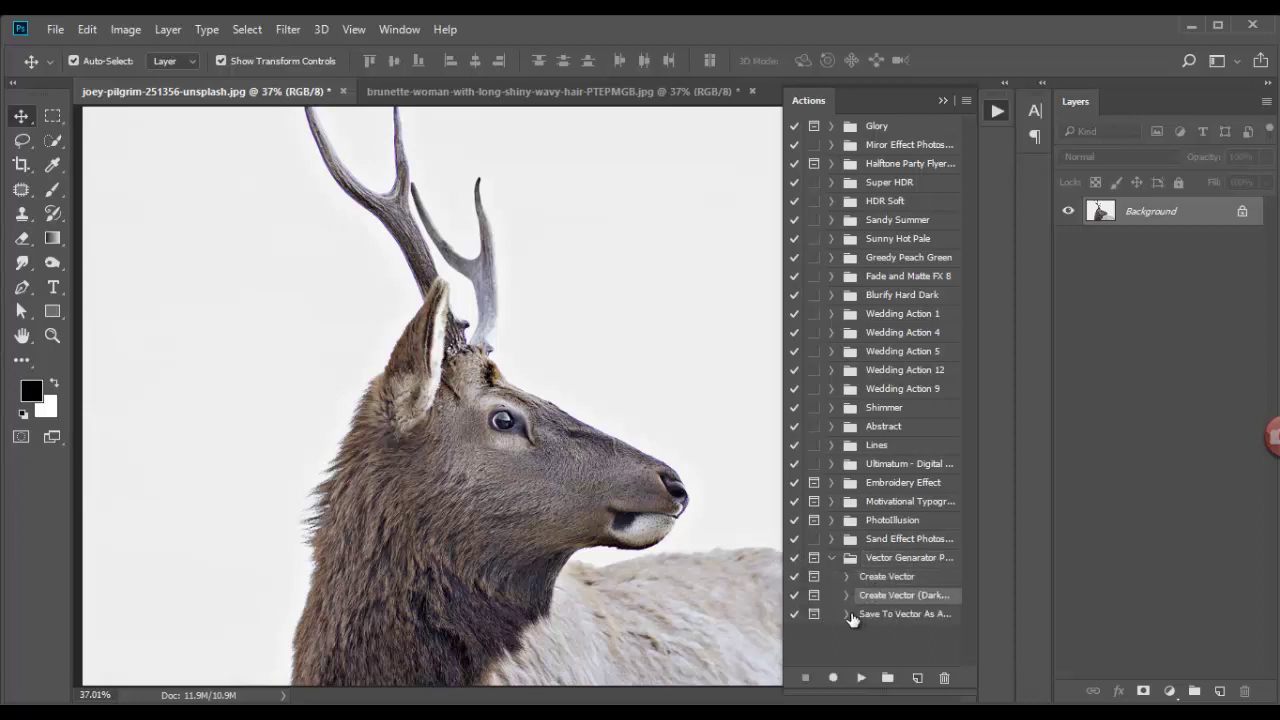
{"action": "left_click", "coordinate": [862, 614]}
{"action": "left_click", "coordinate": [874, 580]}
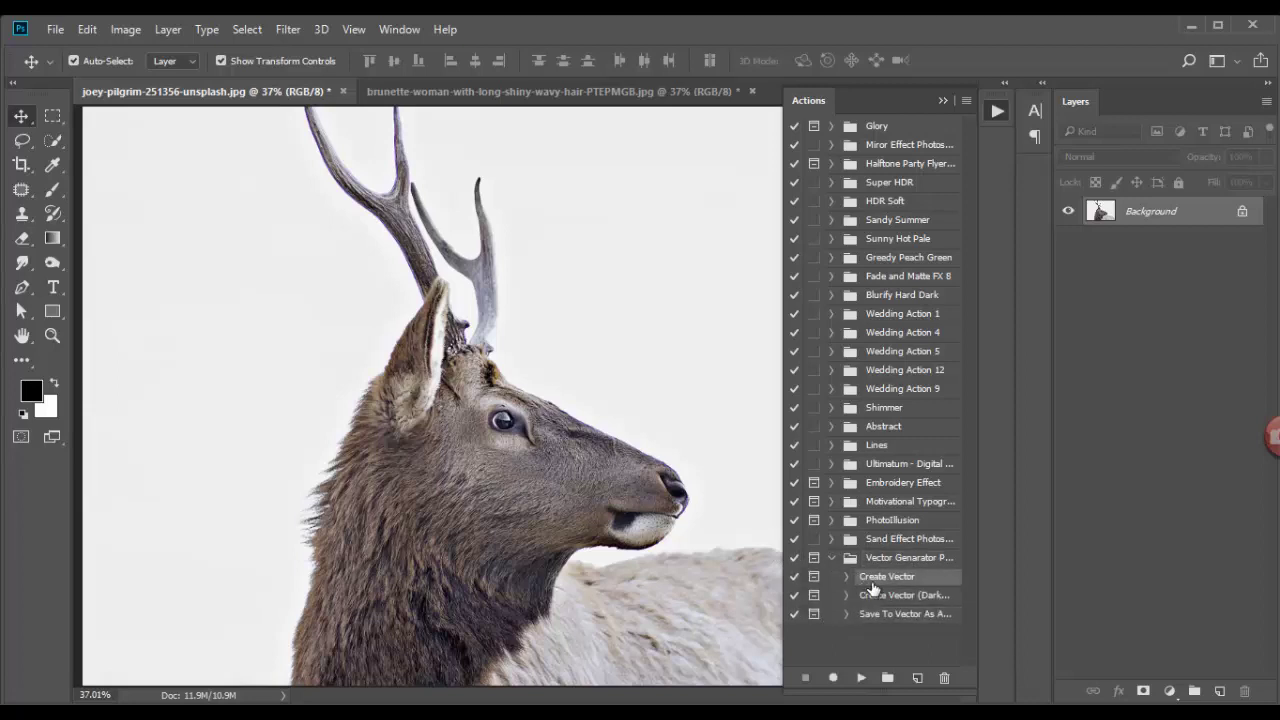
Widen the Actions panel to read the full action names, then narrow it with Create Vector selected
{"action": "left_click_drag", "start_coordinate": [780, 530], "coordinate": [667, 530]}
{"action": "left_click", "coordinate": [782, 596]}
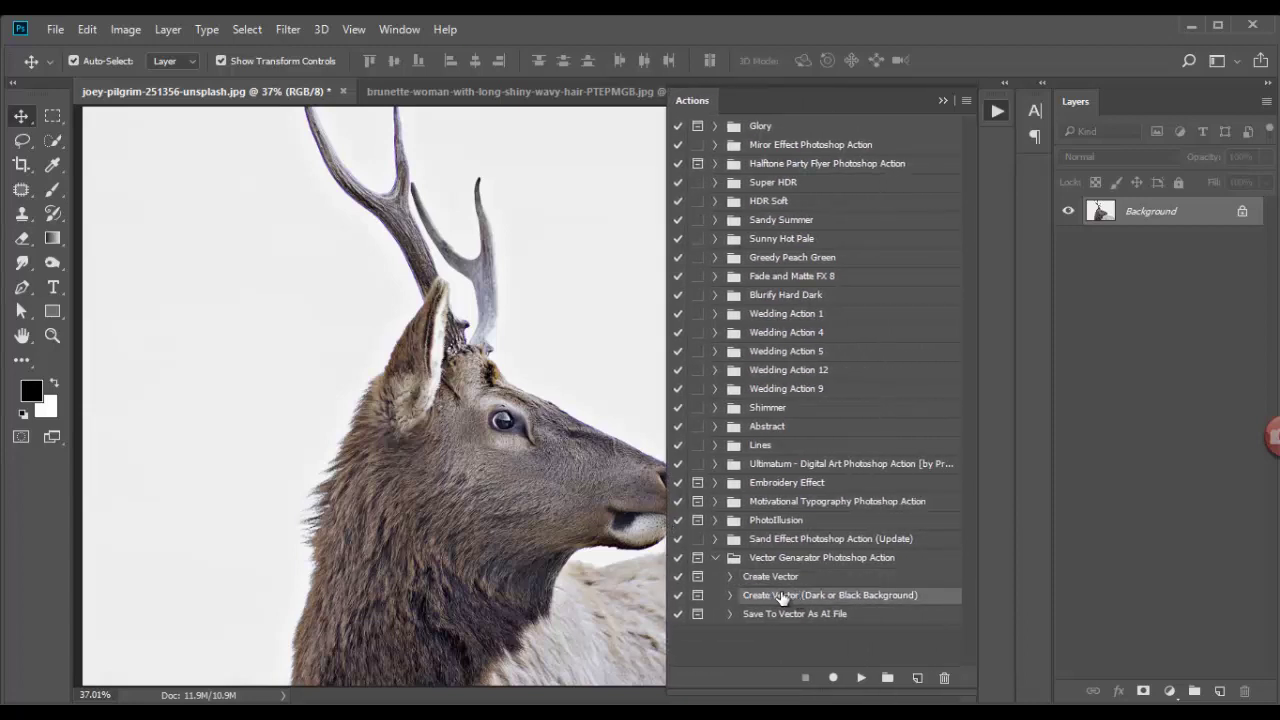
{"action": "left_click", "coordinate": [781, 582]}
{"action": "left_click", "coordinate": [792, 613]}
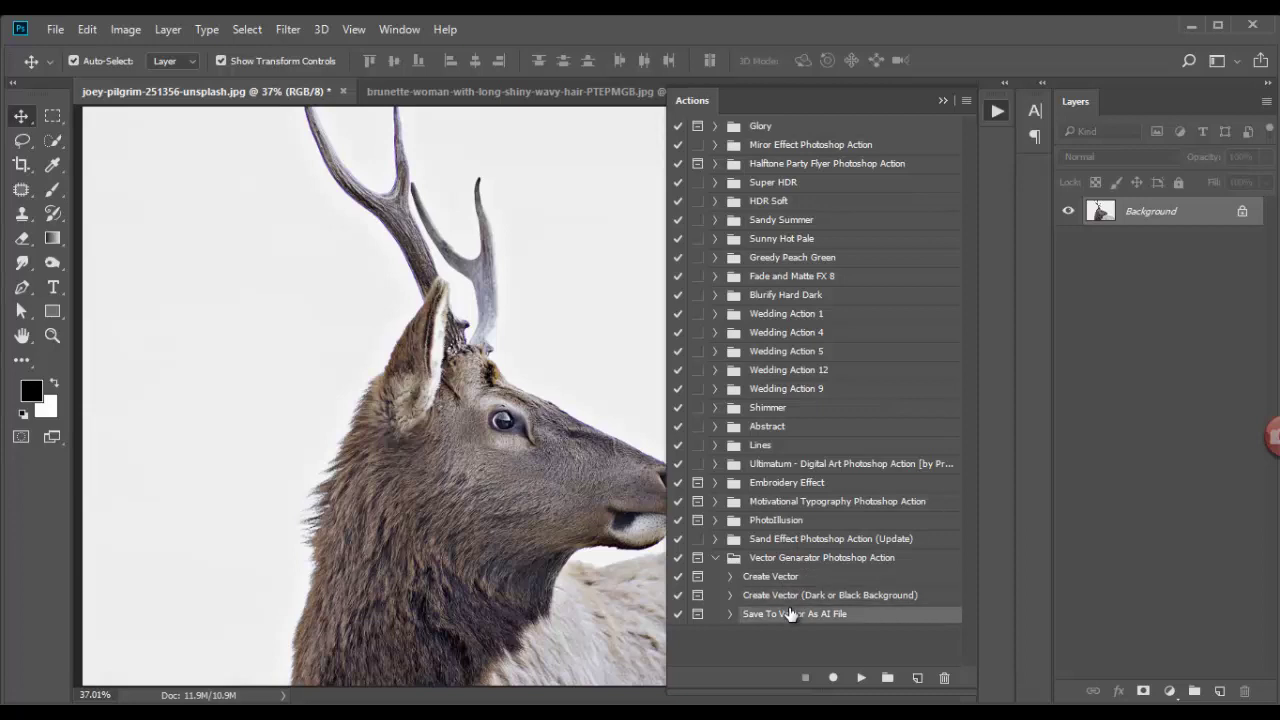
{"action": "left_click", "coordinate": [776, 582]}
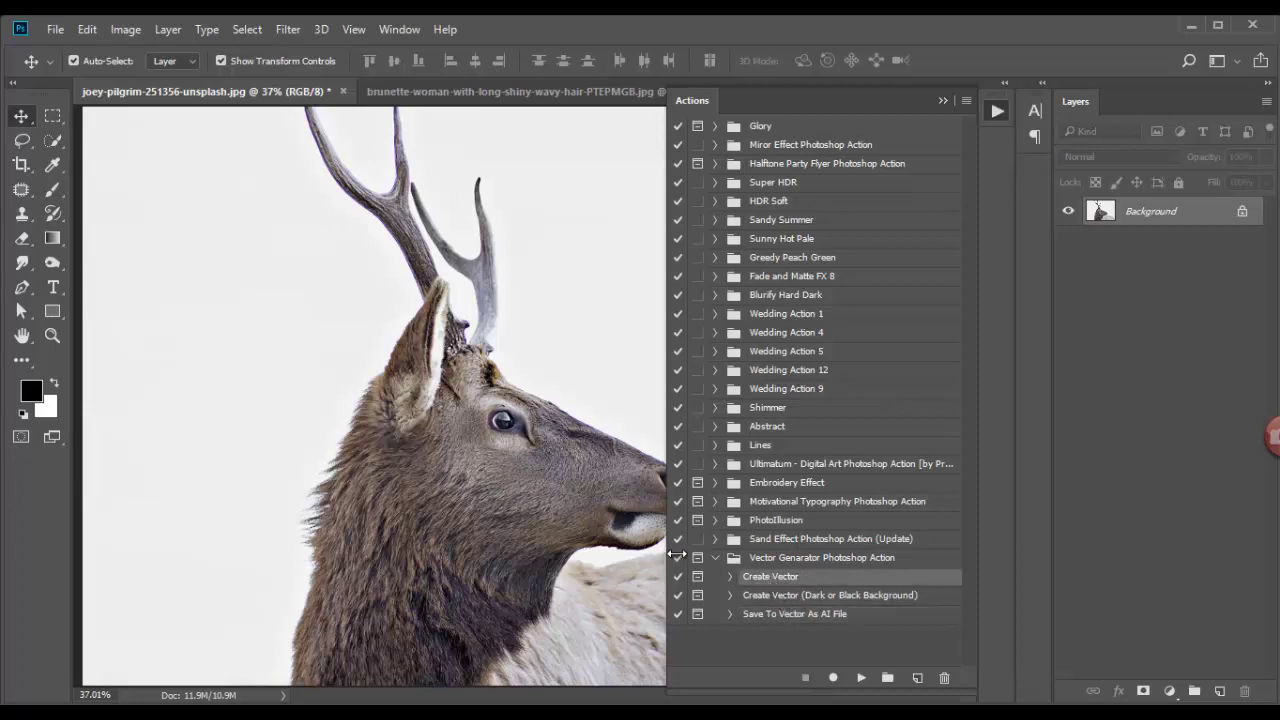
{"action": "left_click_drag", "start_coordinate": [676, 555], "coordinate": [832, 560]}
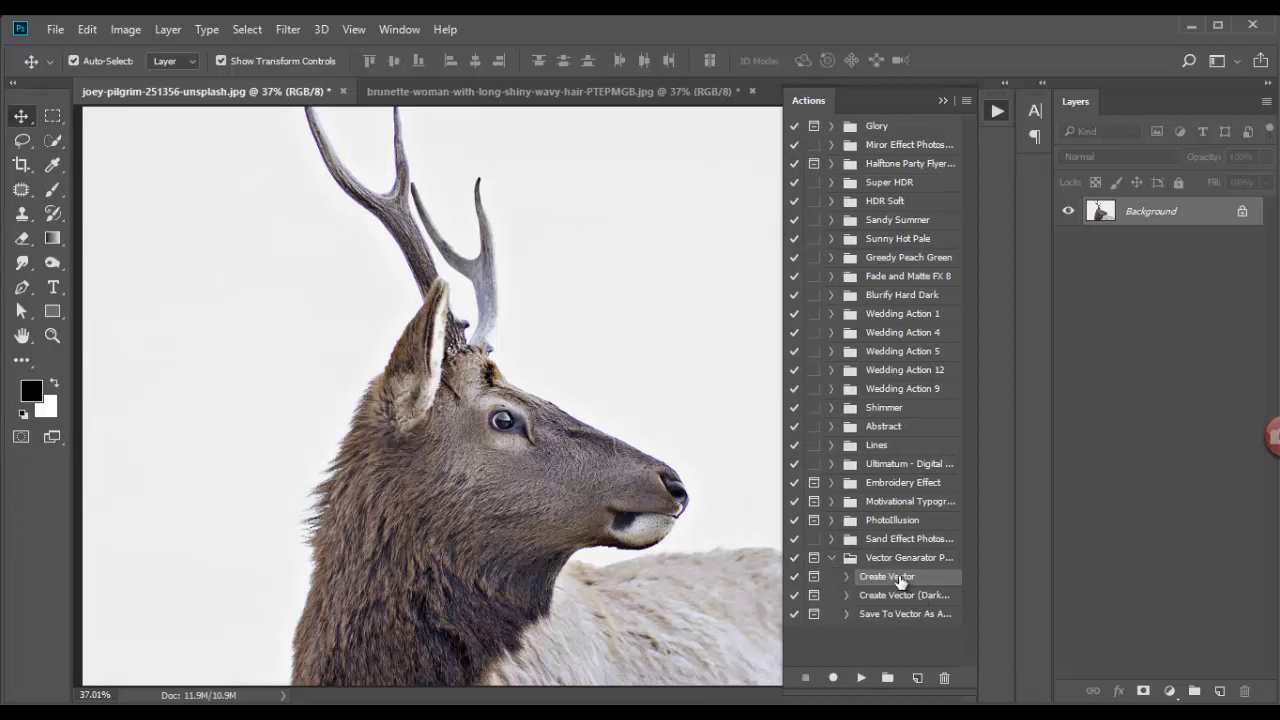
Run Create Vector on the deer photo, stop at its message, and set brush hardness to 78%
{"action": "left_click", "coordinate": [861, 679]}
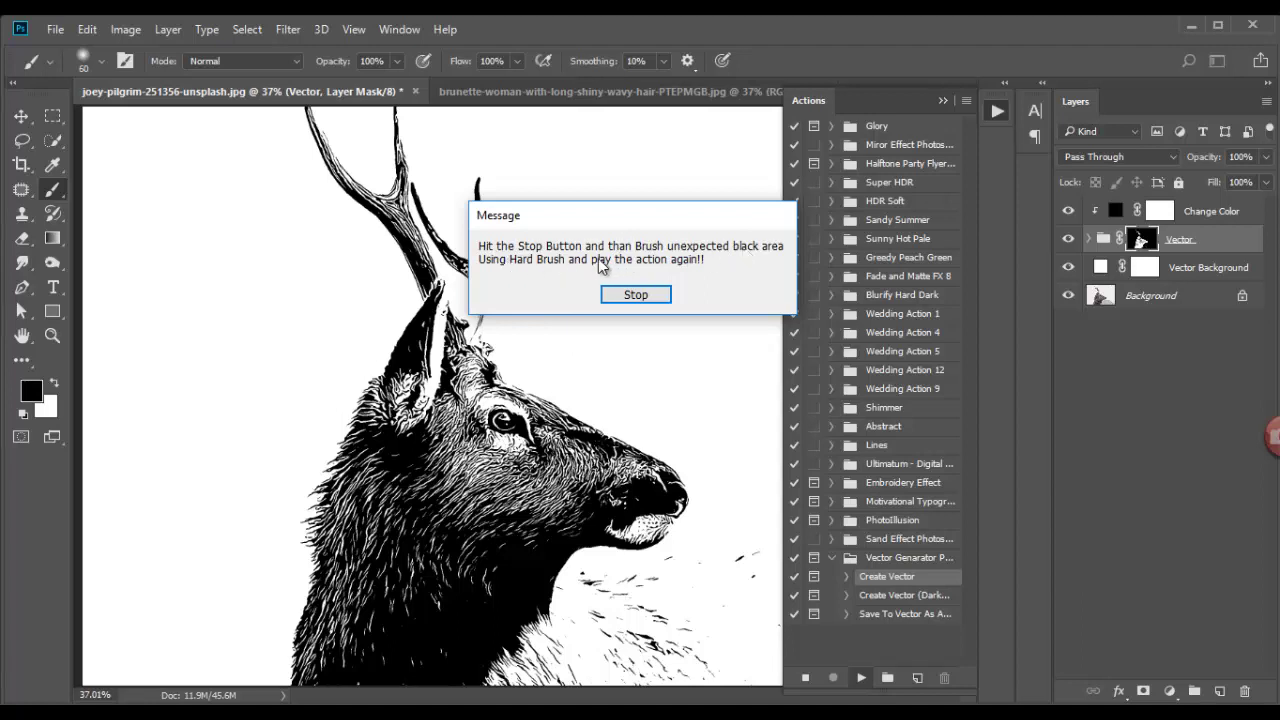
{"action": "left_click", "coordinate": [636, 294]}
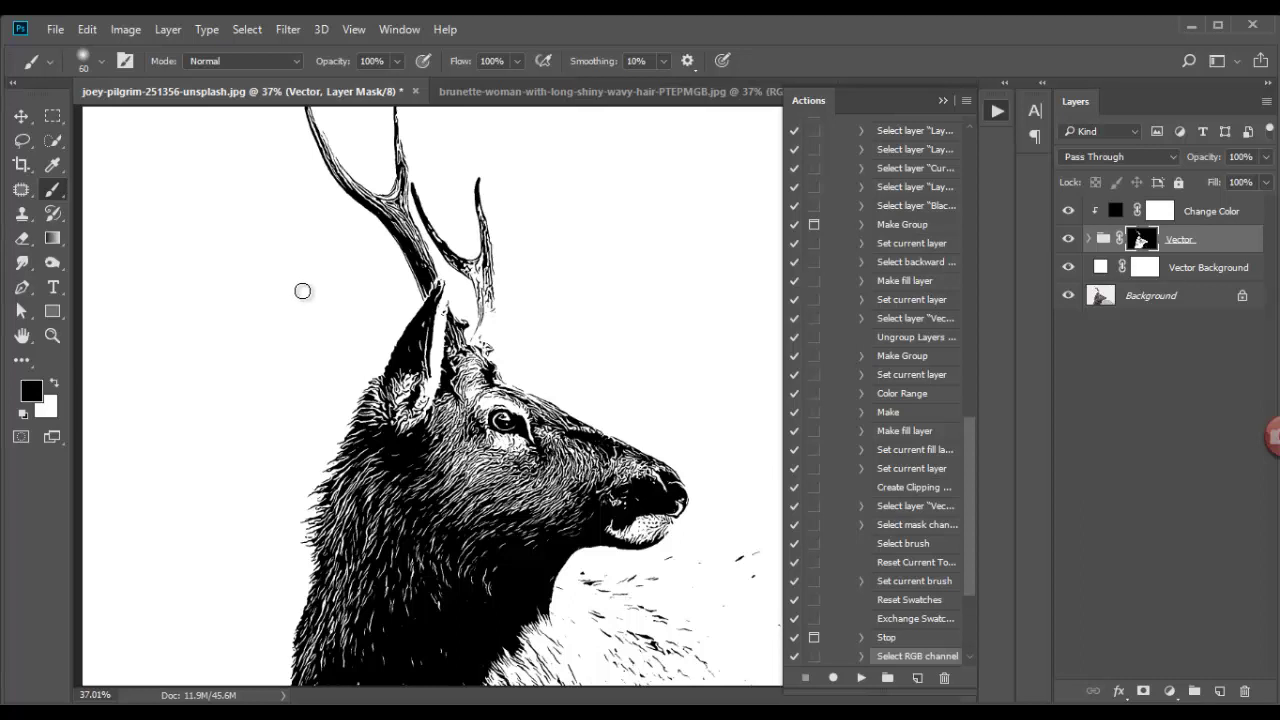
{"action": "right_click", "coordinate": [329, 334]}
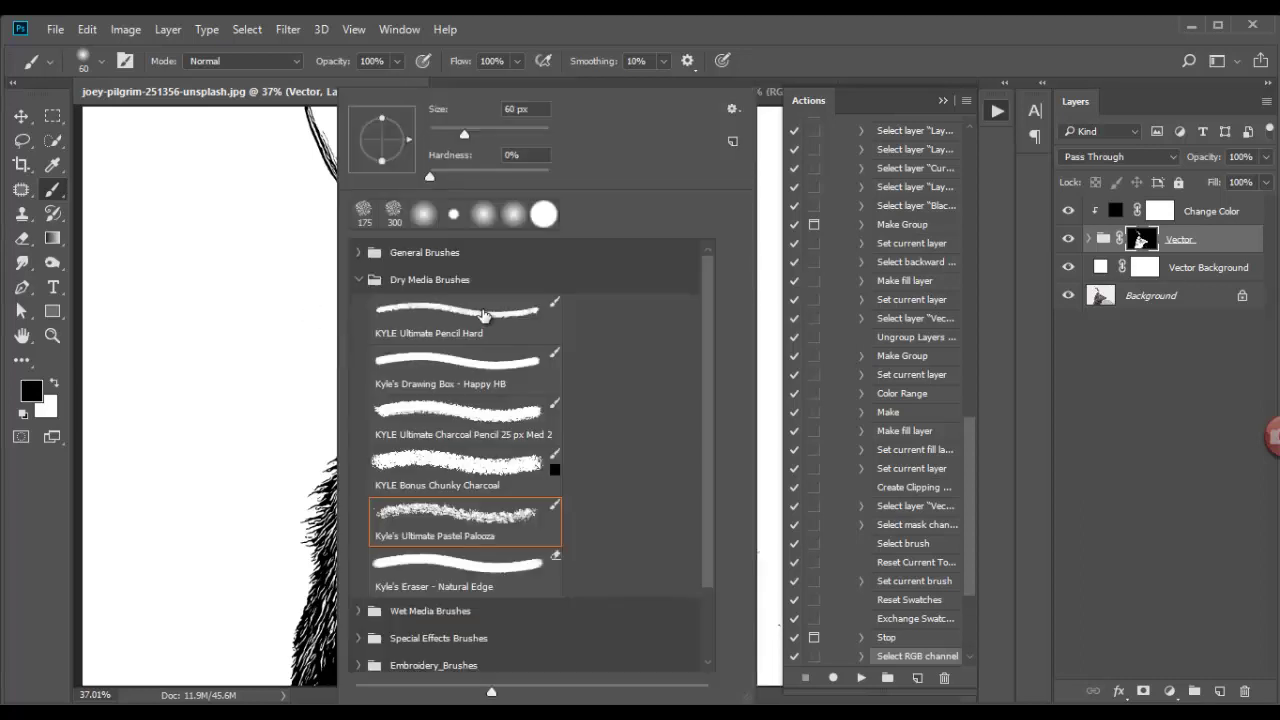
{"action": "left_click_drag", "start_coordinate": [430, 177], "coordinate": [559, 180]}
{"action": "key", "text": "Return"}
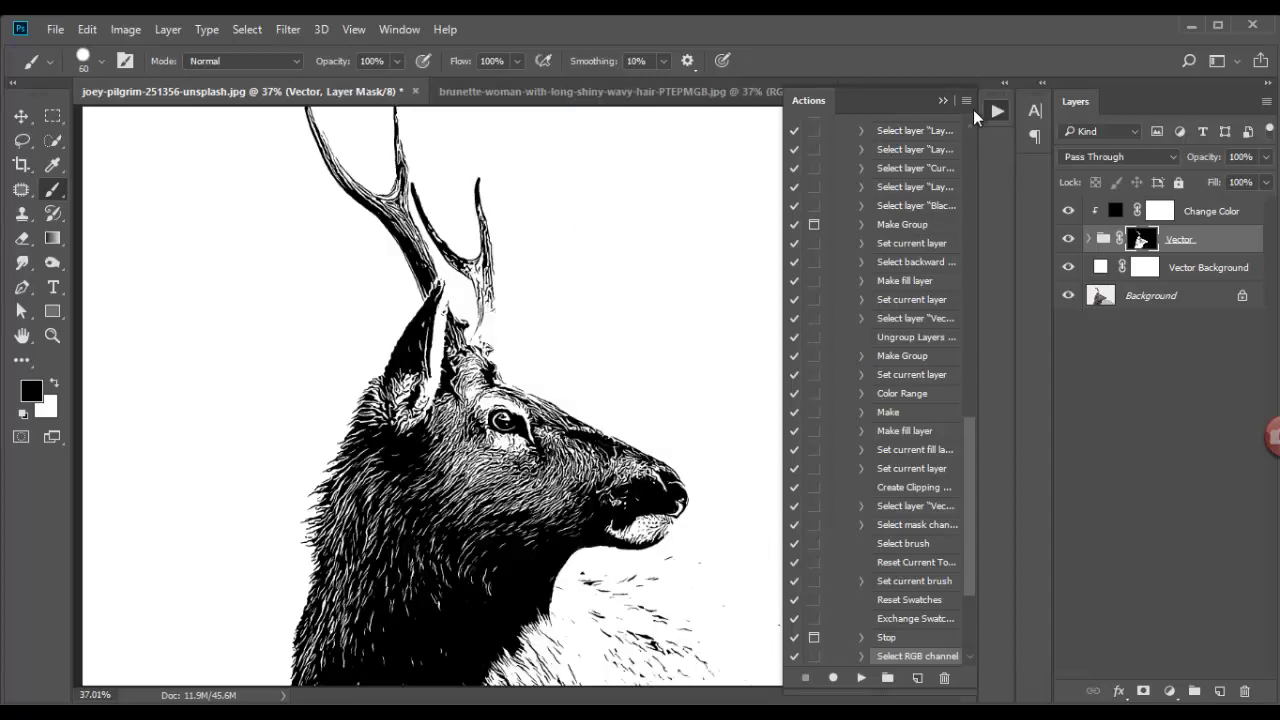
{"action": "left_click", "coordinate": [942, 100]}
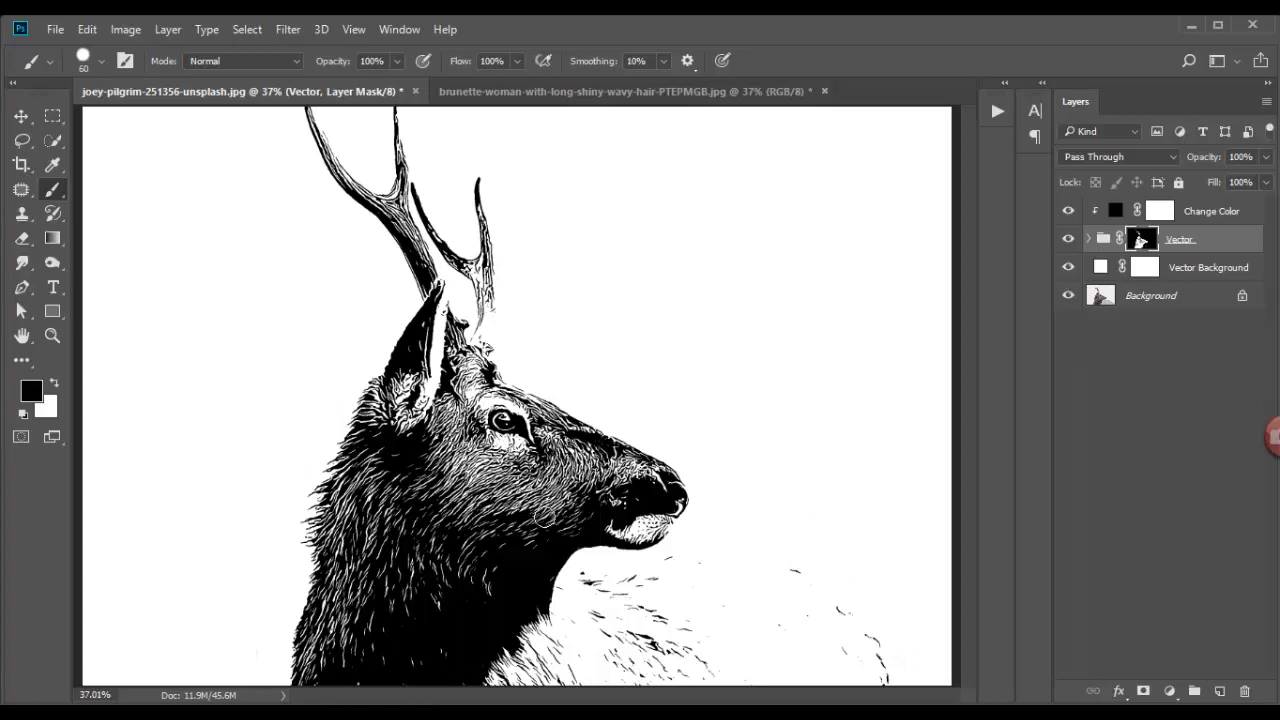
{"action": "left_click", "coordinate": [995, 113]}
Resume the action and export the Work Path as an Illustrator file named 'Ai'
{"action": "left_click", "coordinate": [861, 678]}
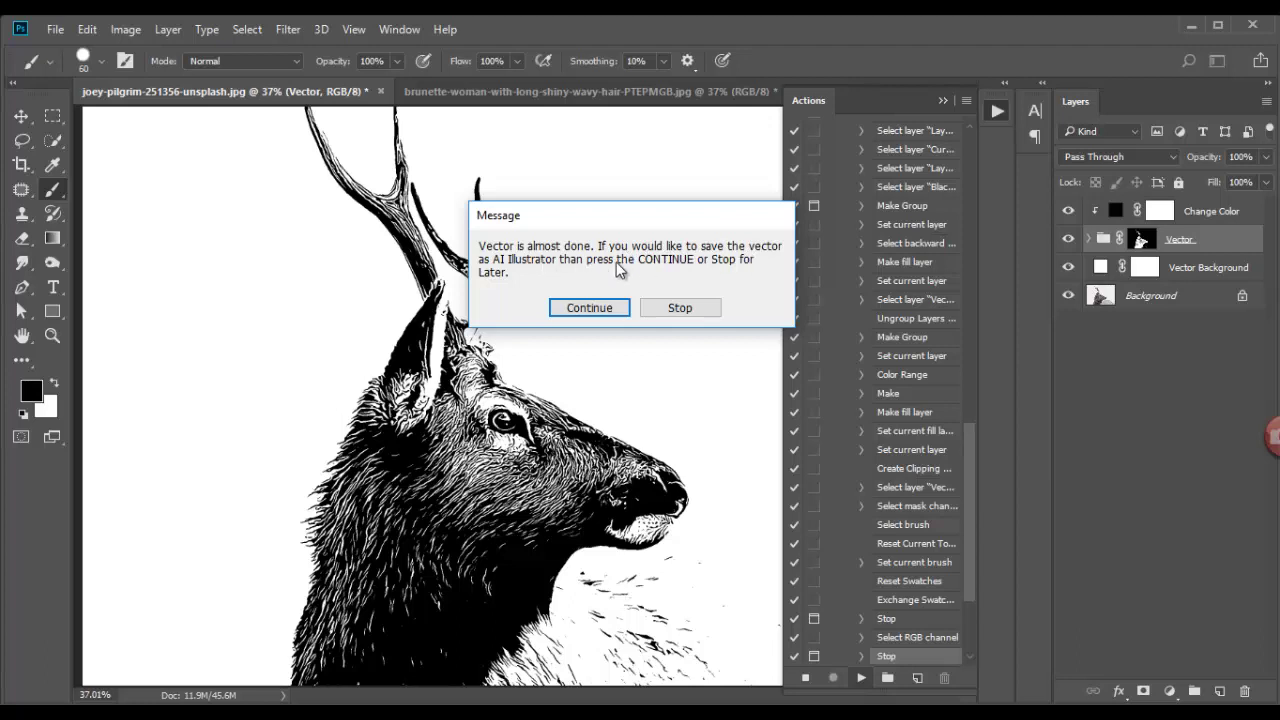
{"action": "left_click", "coordinate": [610, 307]}
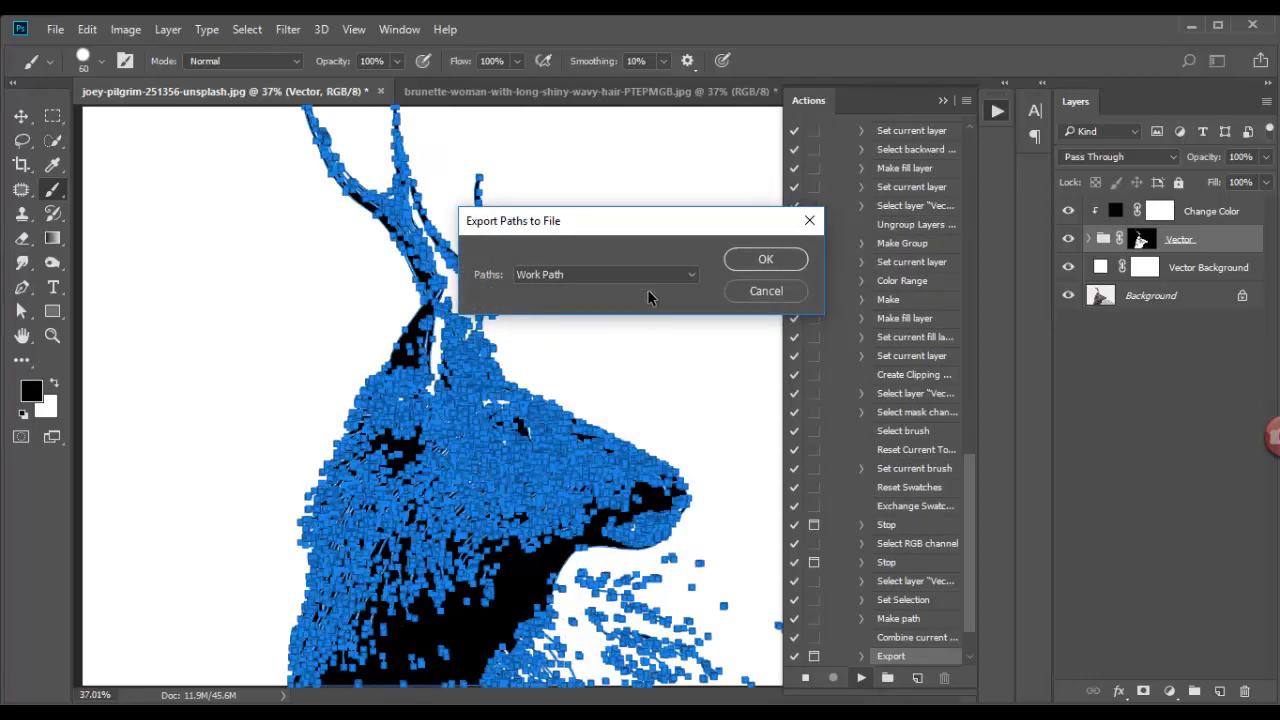
{"action": "left_click", "coordinate": [765, 261]}
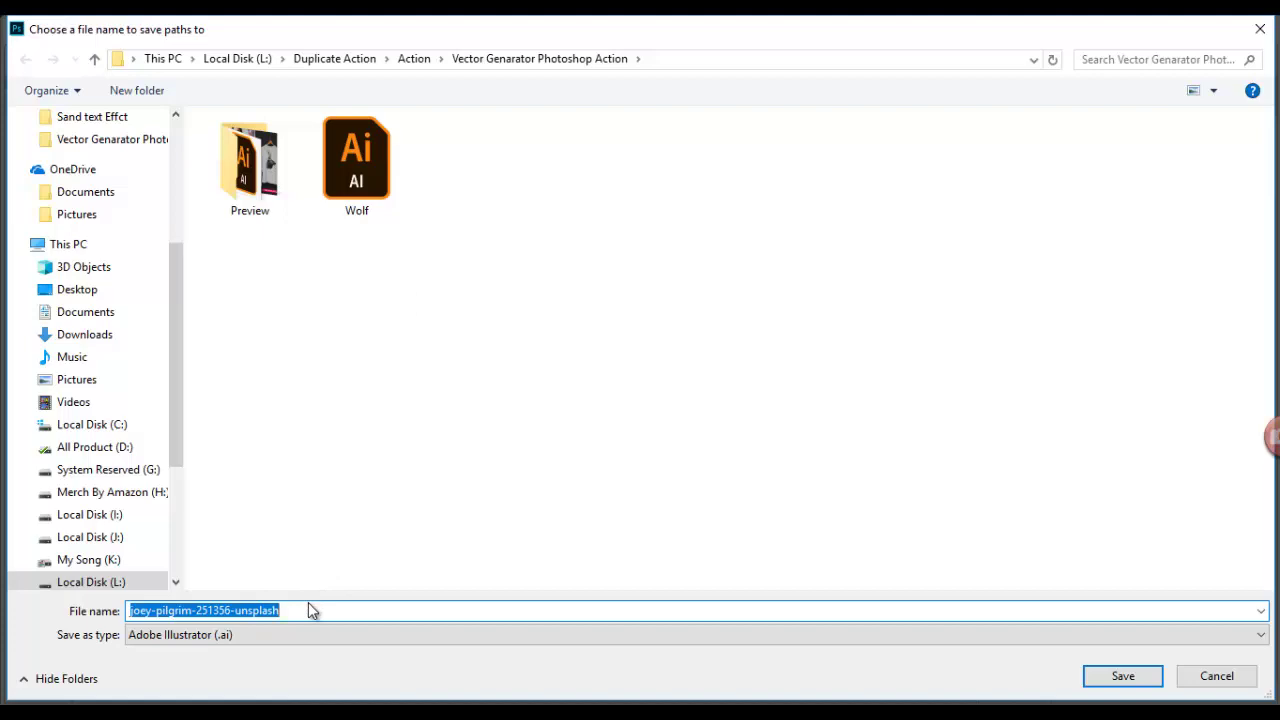
{"action": "type", "text": "Ai"}
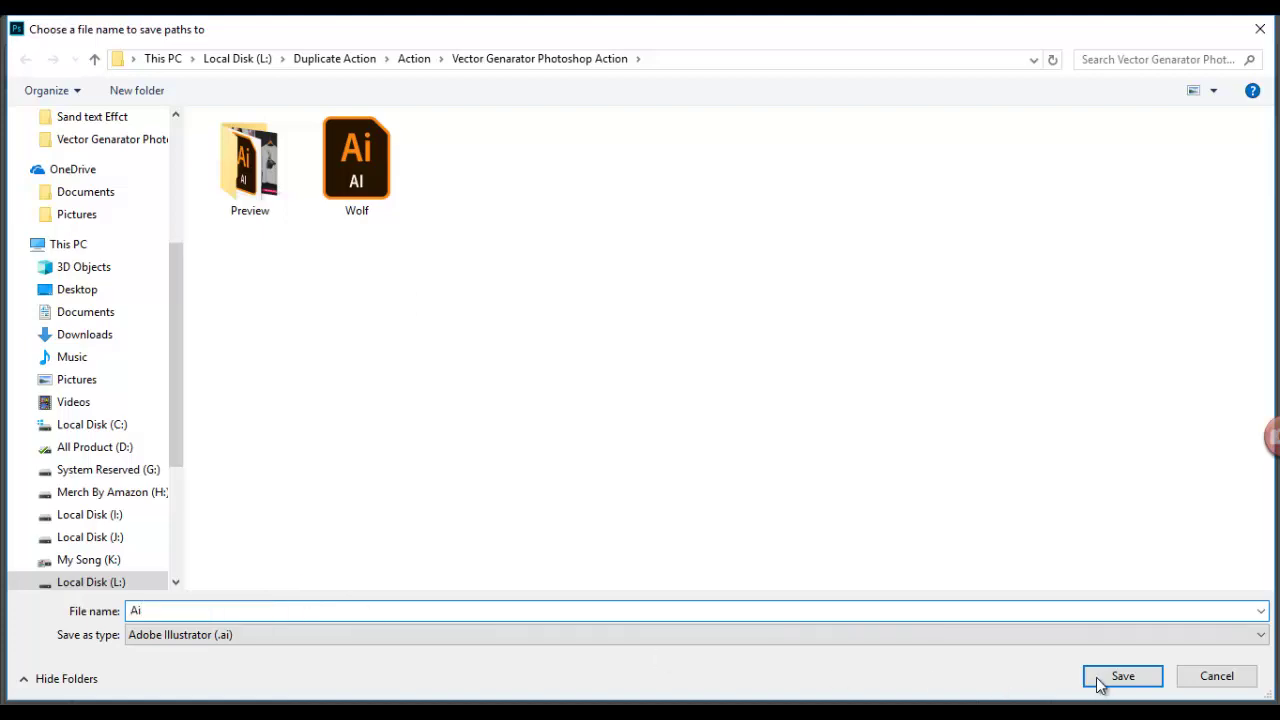
{"action": "left_click", "coordinate": [1100, 683]}
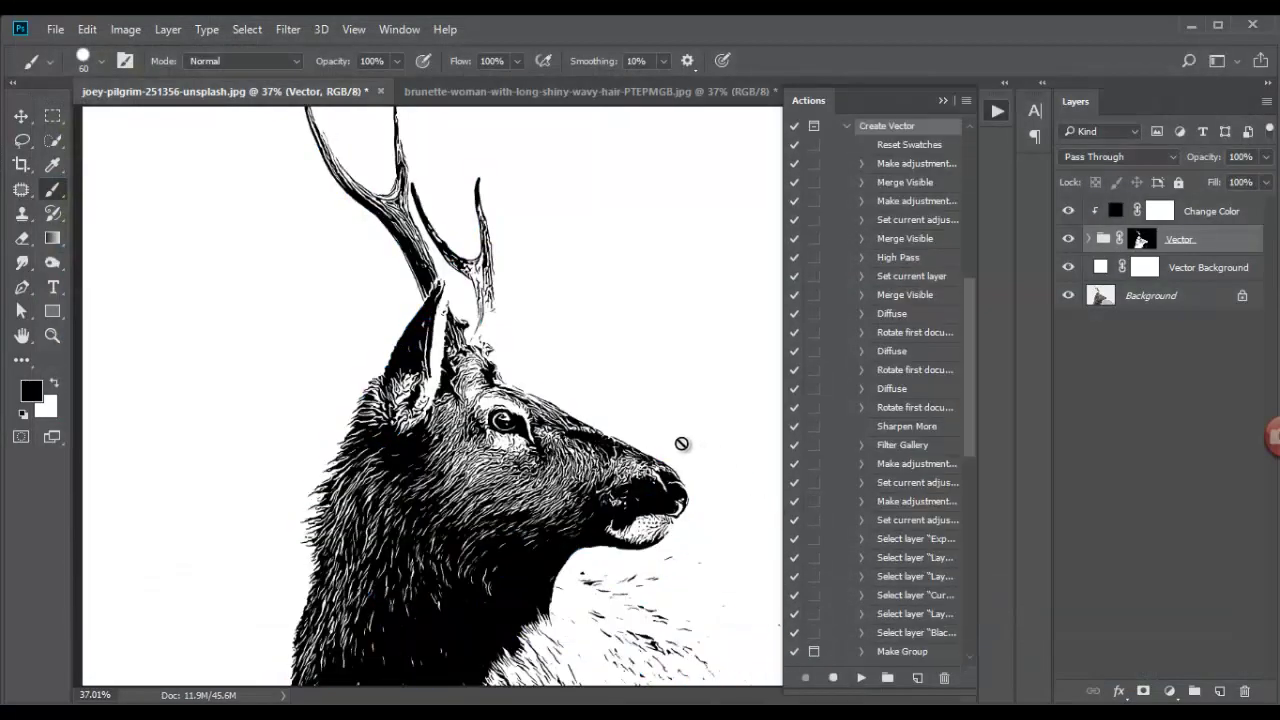
Collapse the Actions panel and switch to the Move tool with auto-select turned off
{"action": "left_click", "coordinate": [846, 128]}
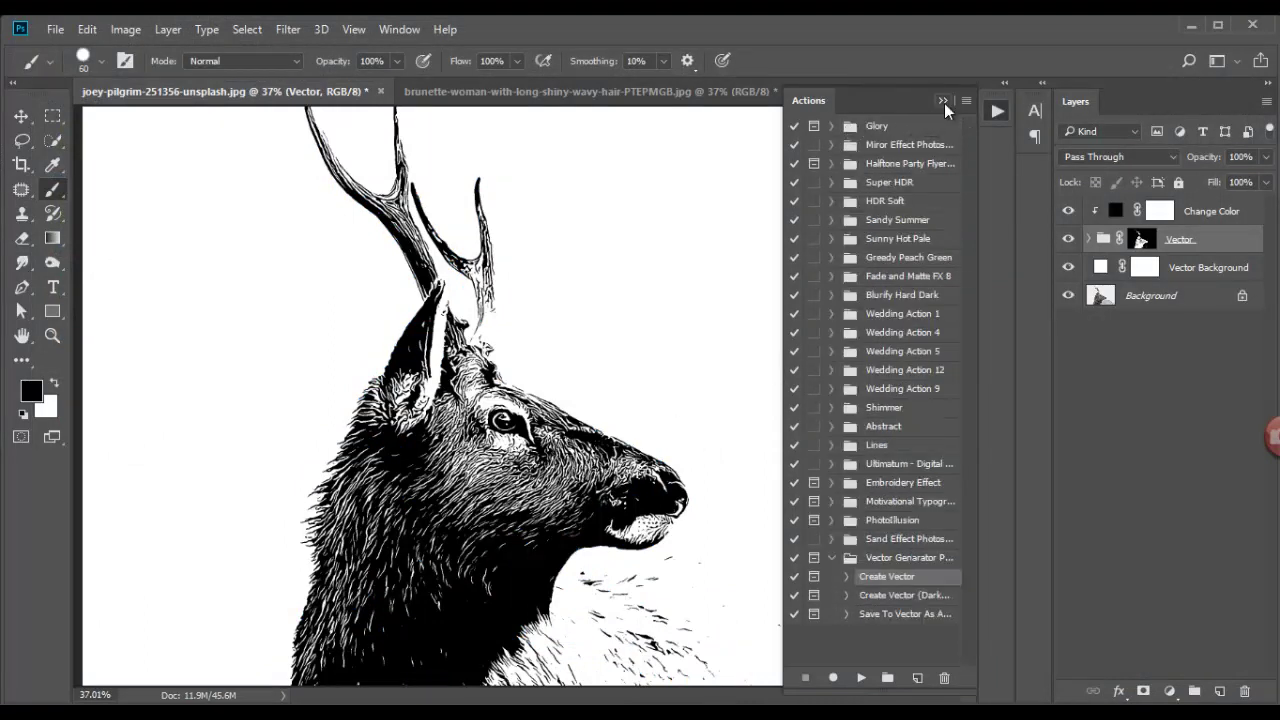
{"action": "left_click", "coordinate": [944, 101]}
{"action": "left_click", "coordinate": [21, 116]}
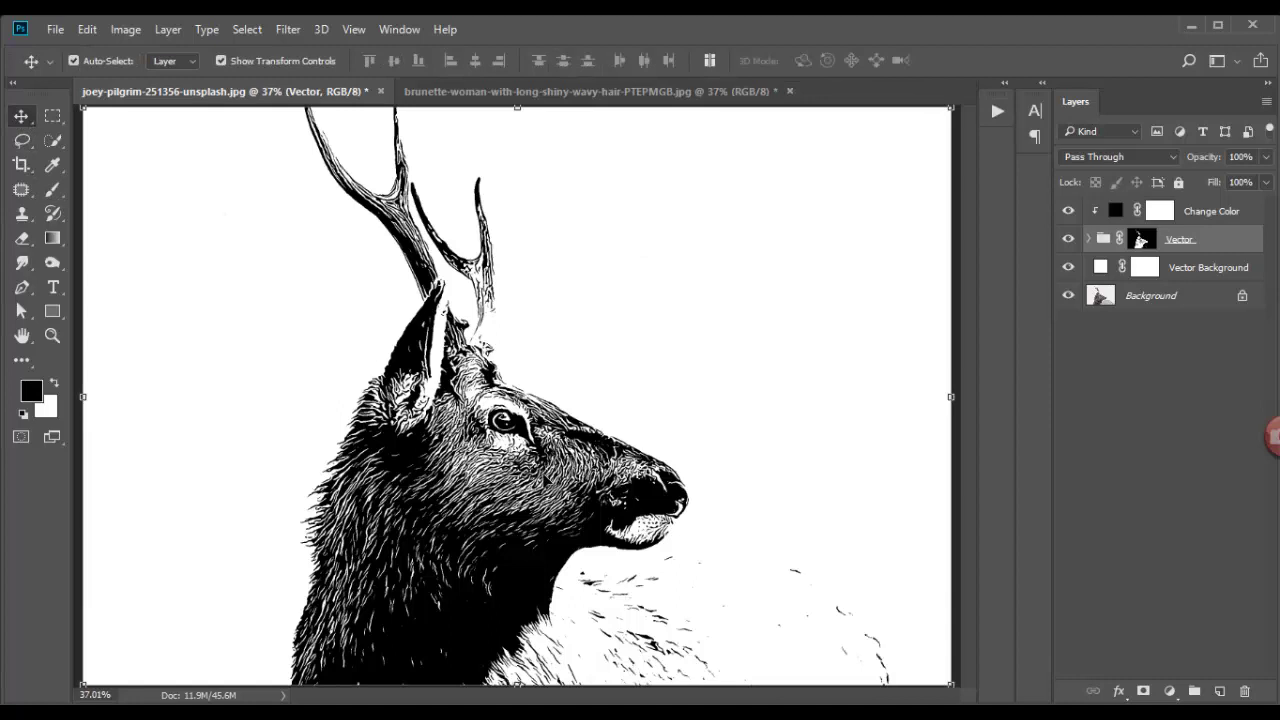
{"action": "key", "text": "ctrl"}
{"action": "scroll", "coordinate": [527, 468], "scroll_direction": "down", "scroll_amount": 2}
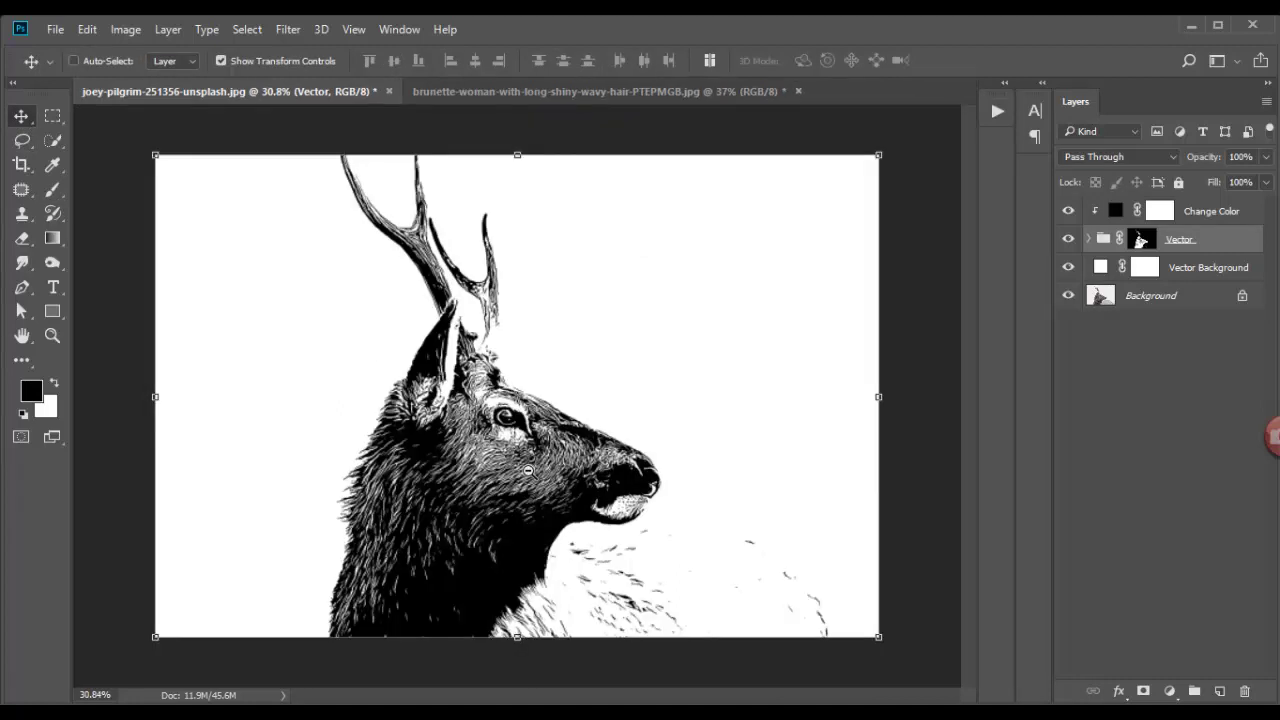
{"action": "scroll", "coordinate": [578, 440], "scroll_direction": "up", "scroll_amount": 1}
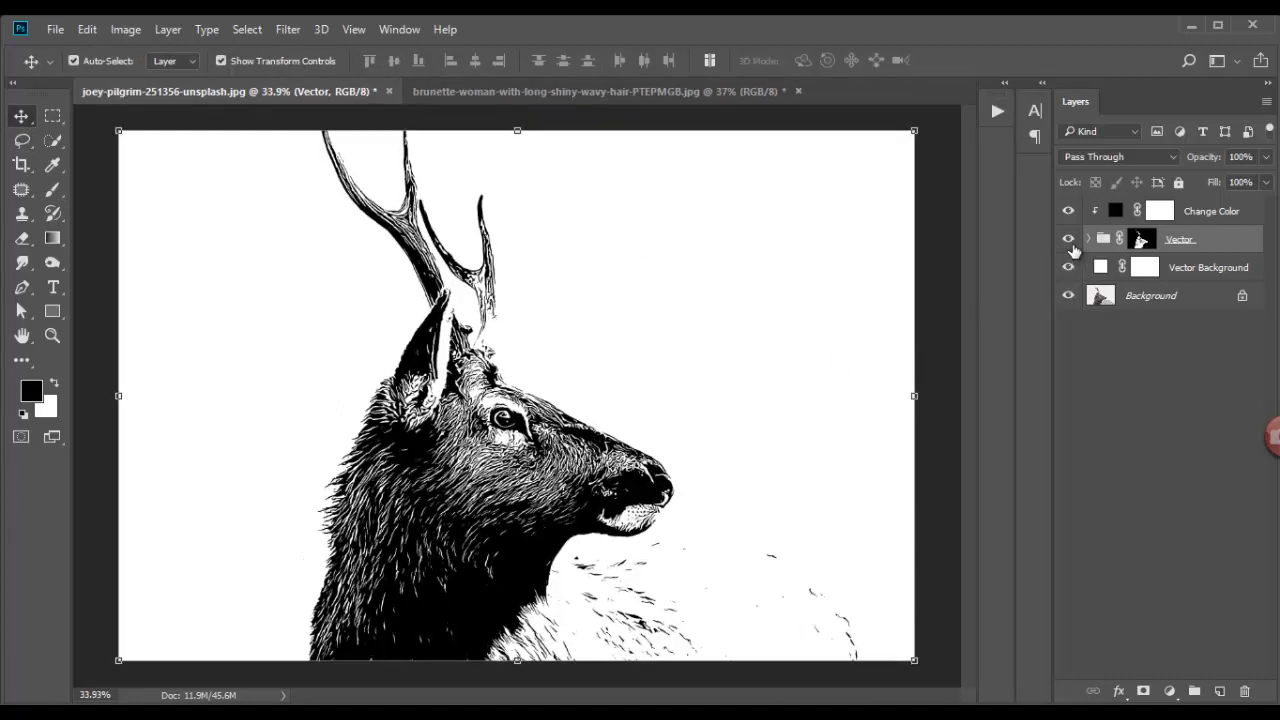
Hide the Vector layer to reveal the original colour deer, then close the deer document
{"action": "left_click", "coordinate": [1068, 240]}
{"action": "left_click", "coordinate": [1068, 267]}
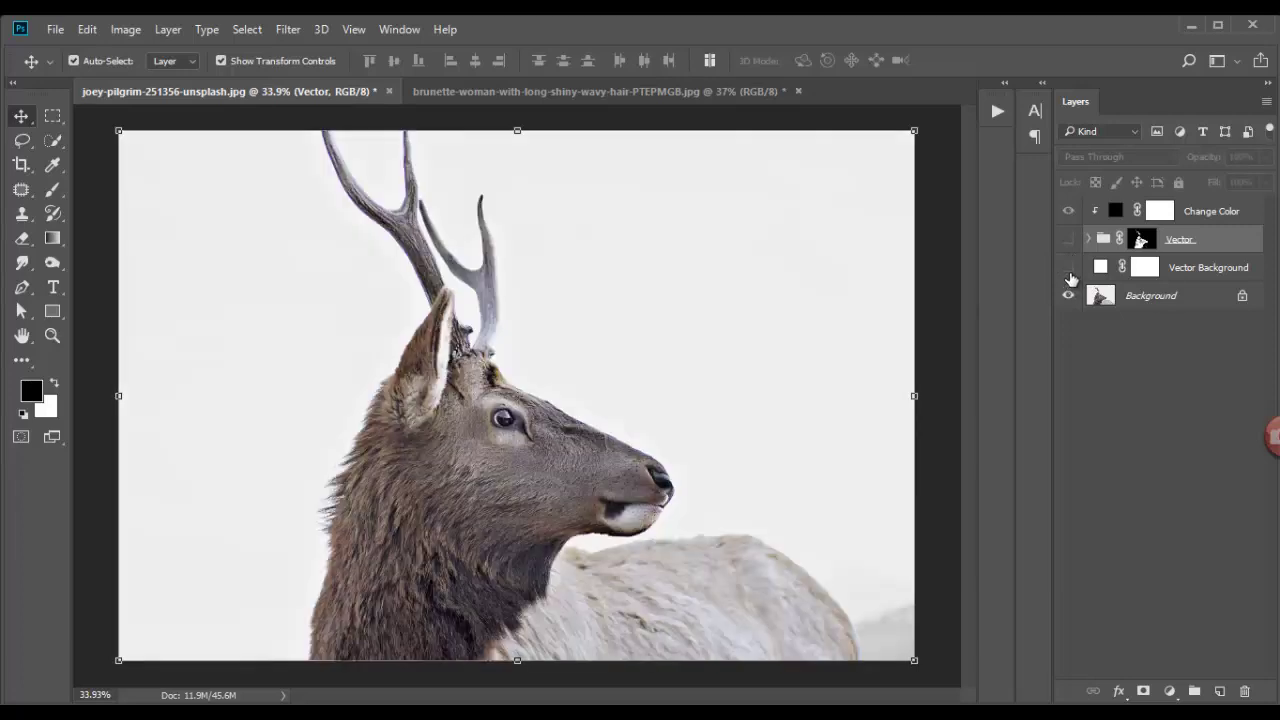
{"action": "left_click", "coordinate": [1068, 240]}
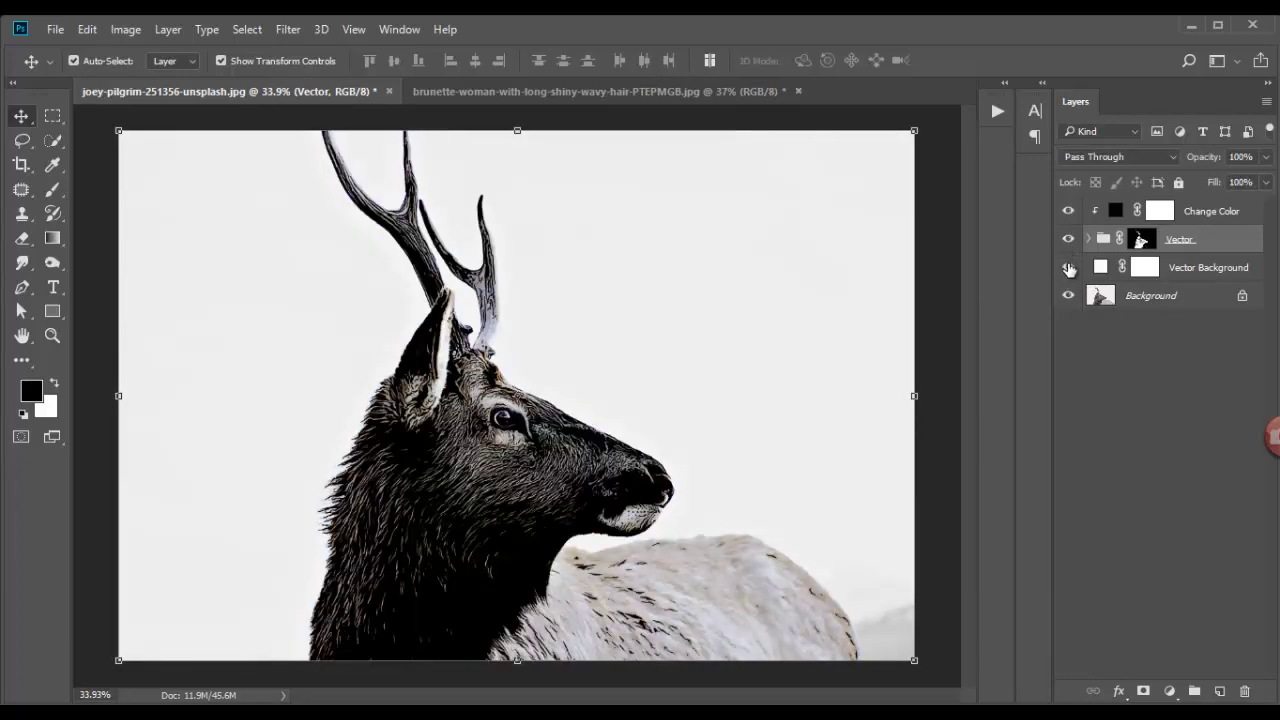
{"action": "left_click", "coordinate": [1068, 267]}
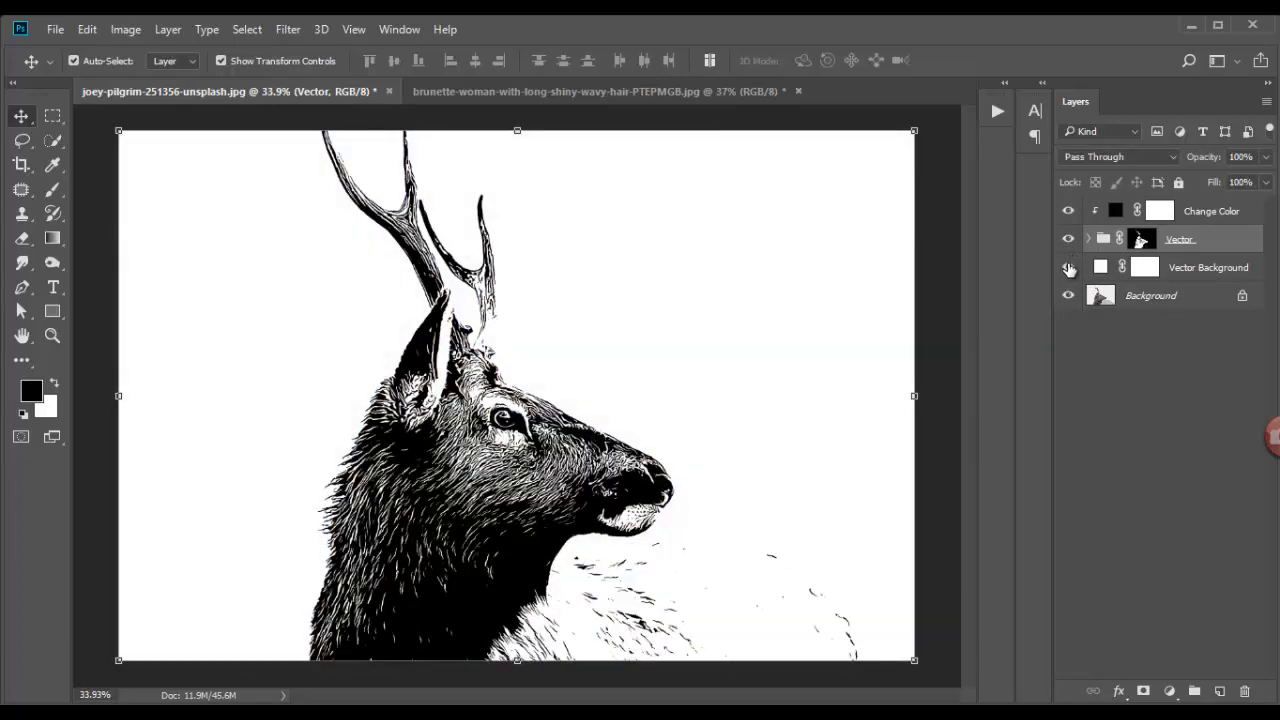
{"action": "left_click", "coordinate": [1068, 239]}
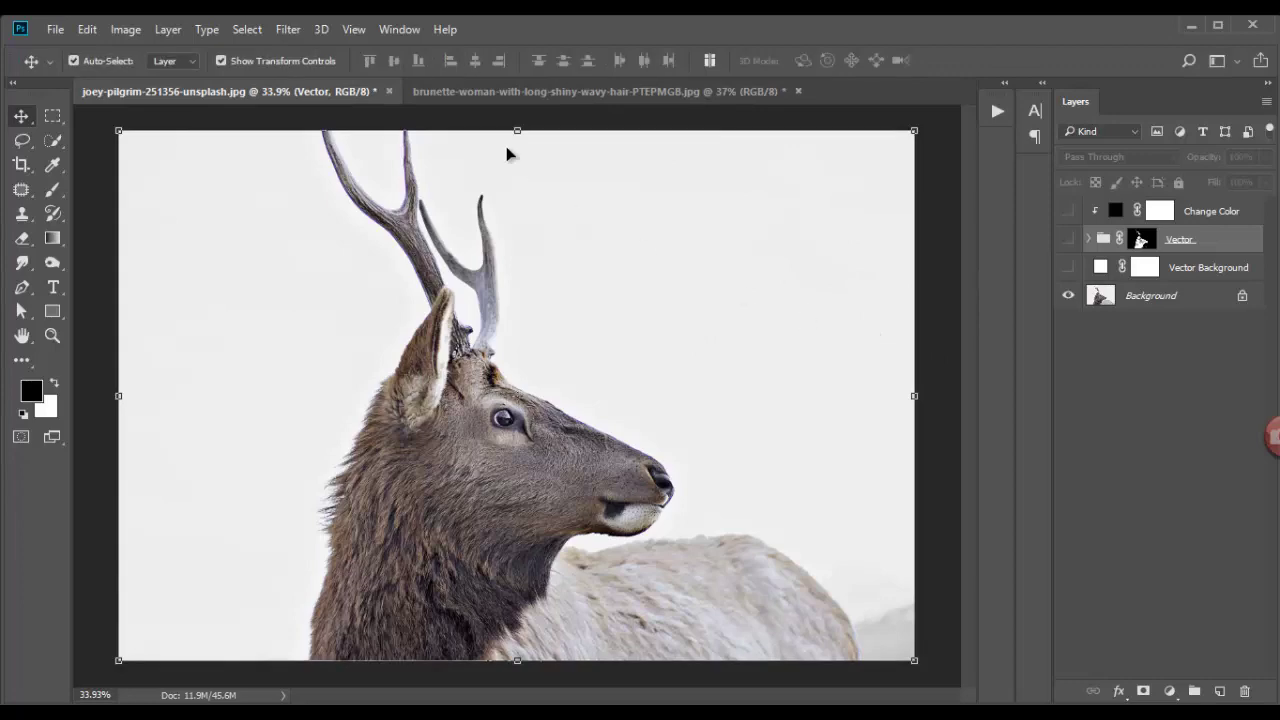
{"action": "left_click", "coordinate": [389, 91]}
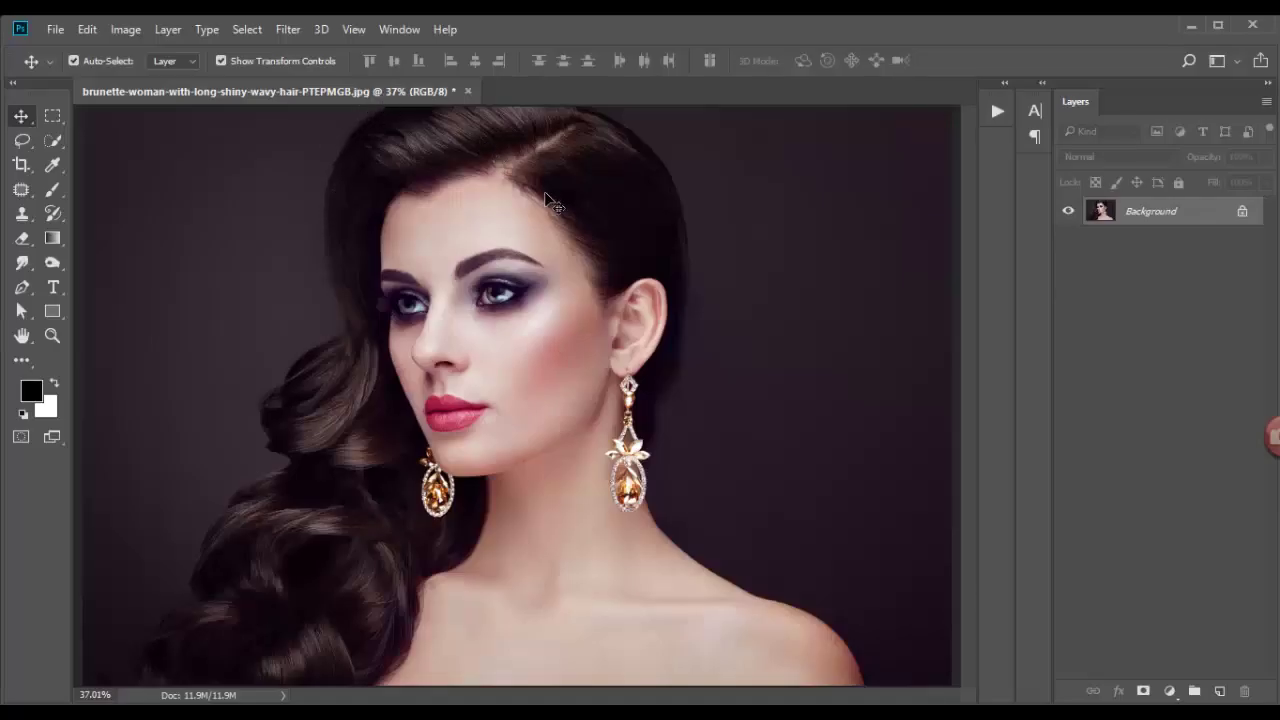
Play Create Vector (Dark or Black Background) on the woman photo and stop at its selection prompt
{"action": "left_click", "coordinate": [995, 113]}
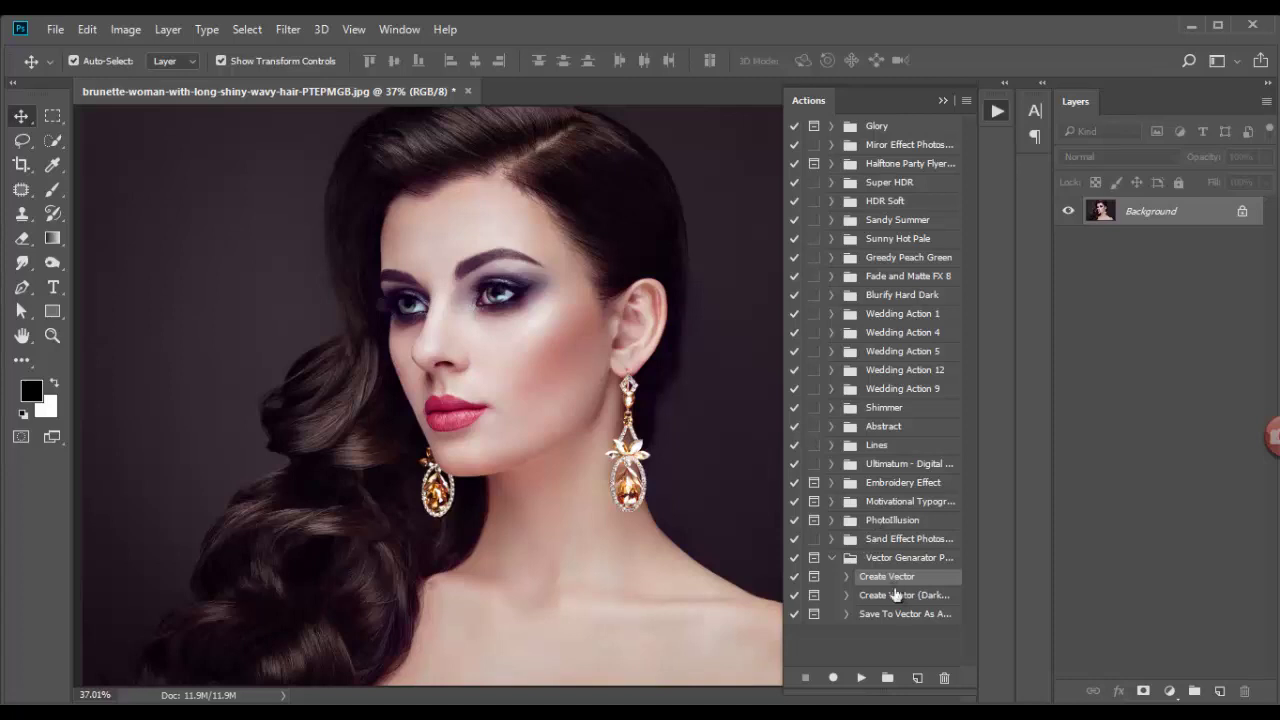
{"action": "left_click", "coordinate": [852, 596]}
{"action": "left_click_drag", "start_coordinate": [775, 561], "coordinate": [648, 568]}
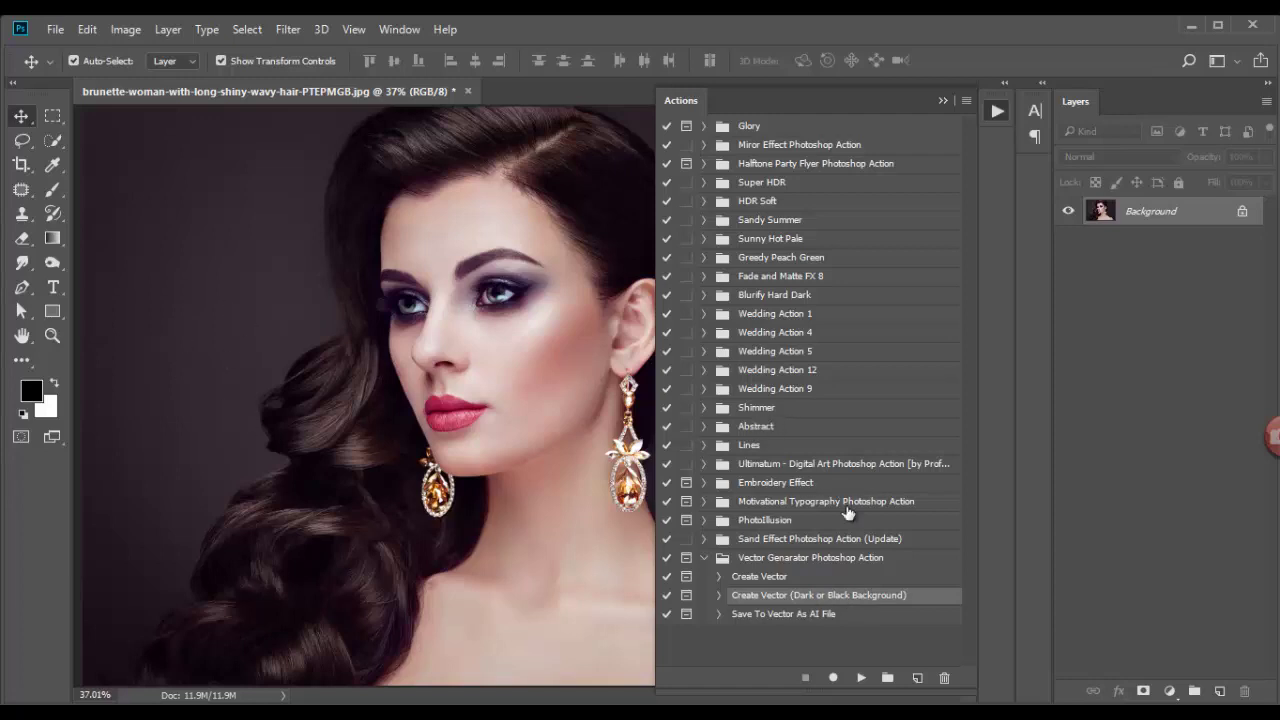
{"action": "left_click_drag", "start_coordinate": [655, 470], "coordinate": [783, 470]}
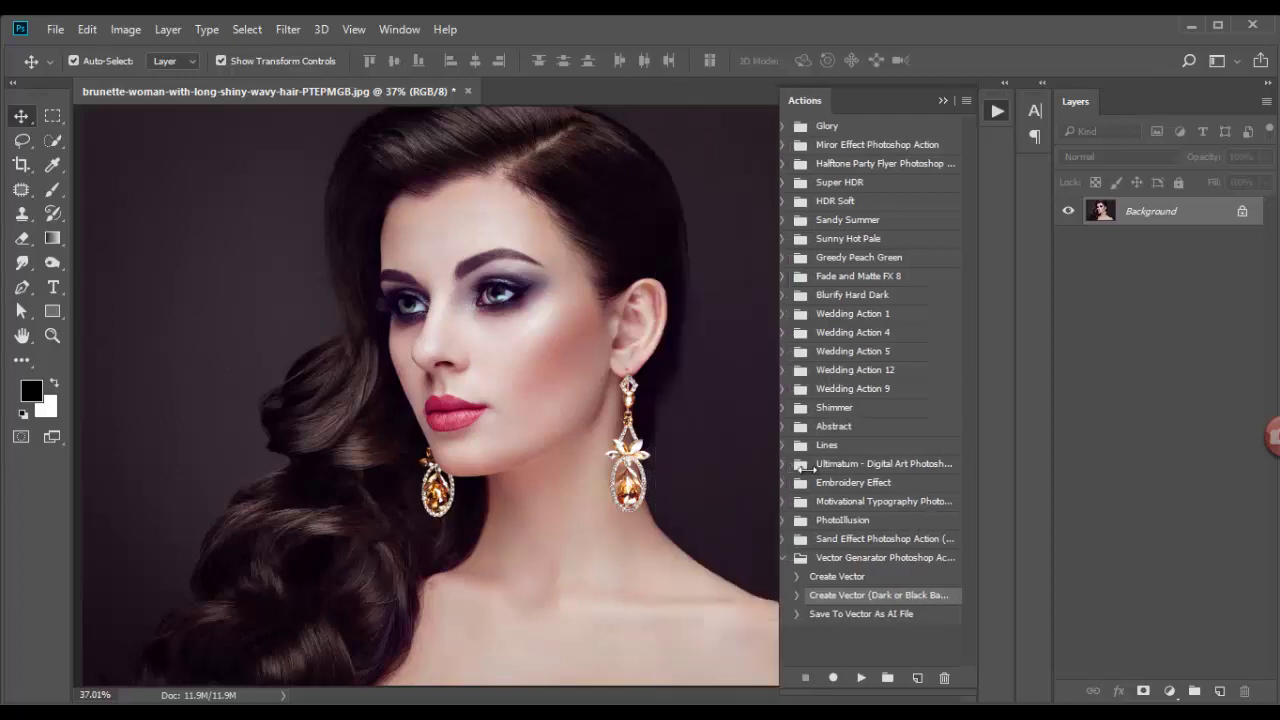
{"action": "left_click", "coordinate": [862, 679]}
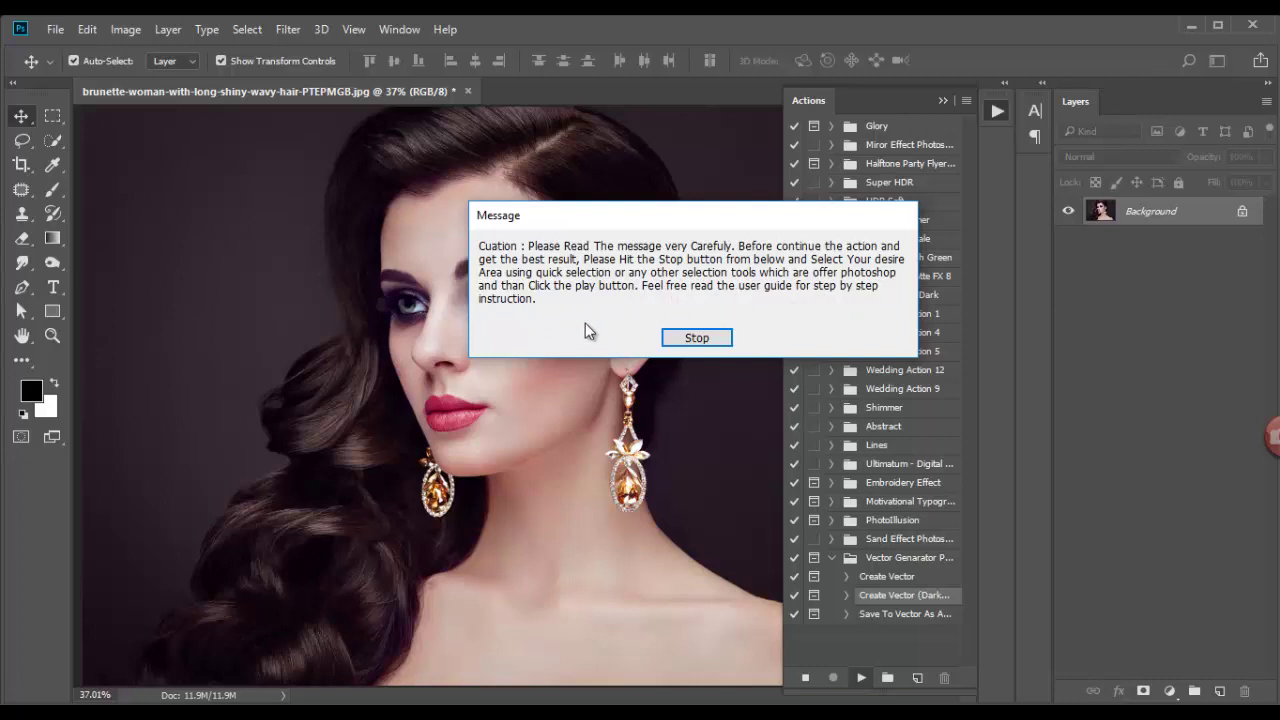
{"action": "left_click", "coordinate": [712, 340]}
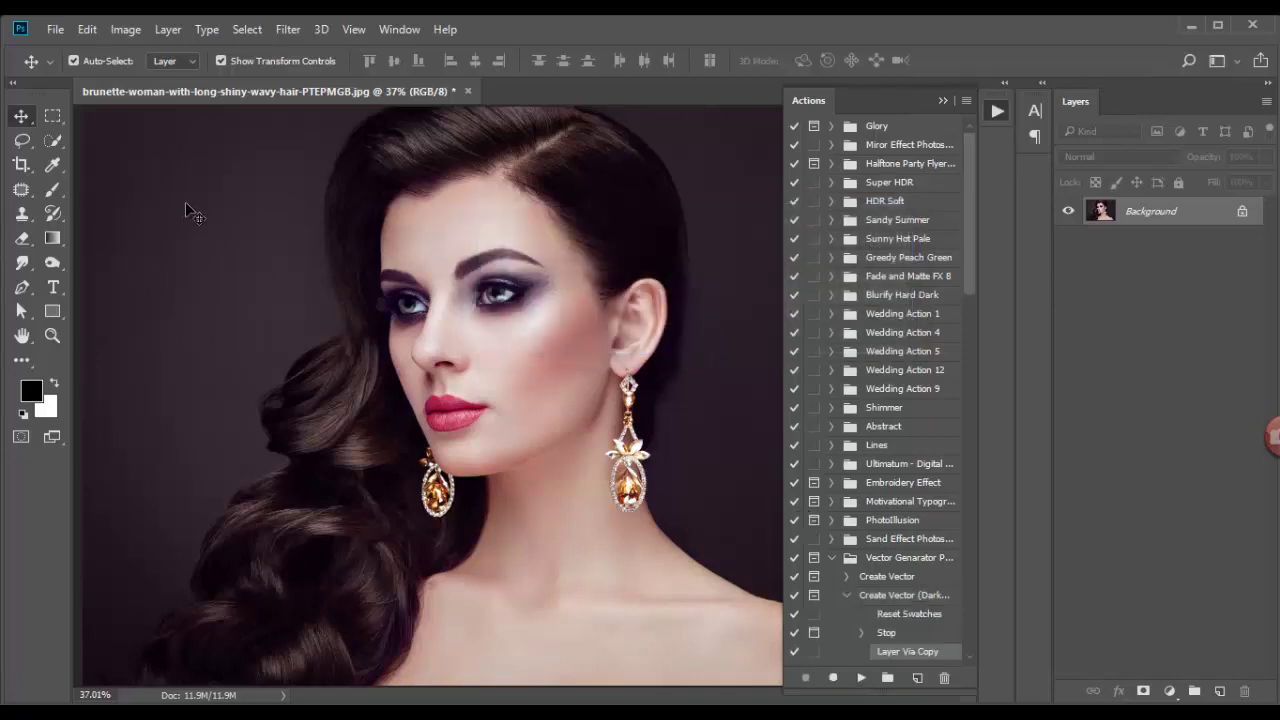
Quick-select the woman's face, hair curl, neck and shoulders
{"action": "left_click", "coordinate": [49, 140]}
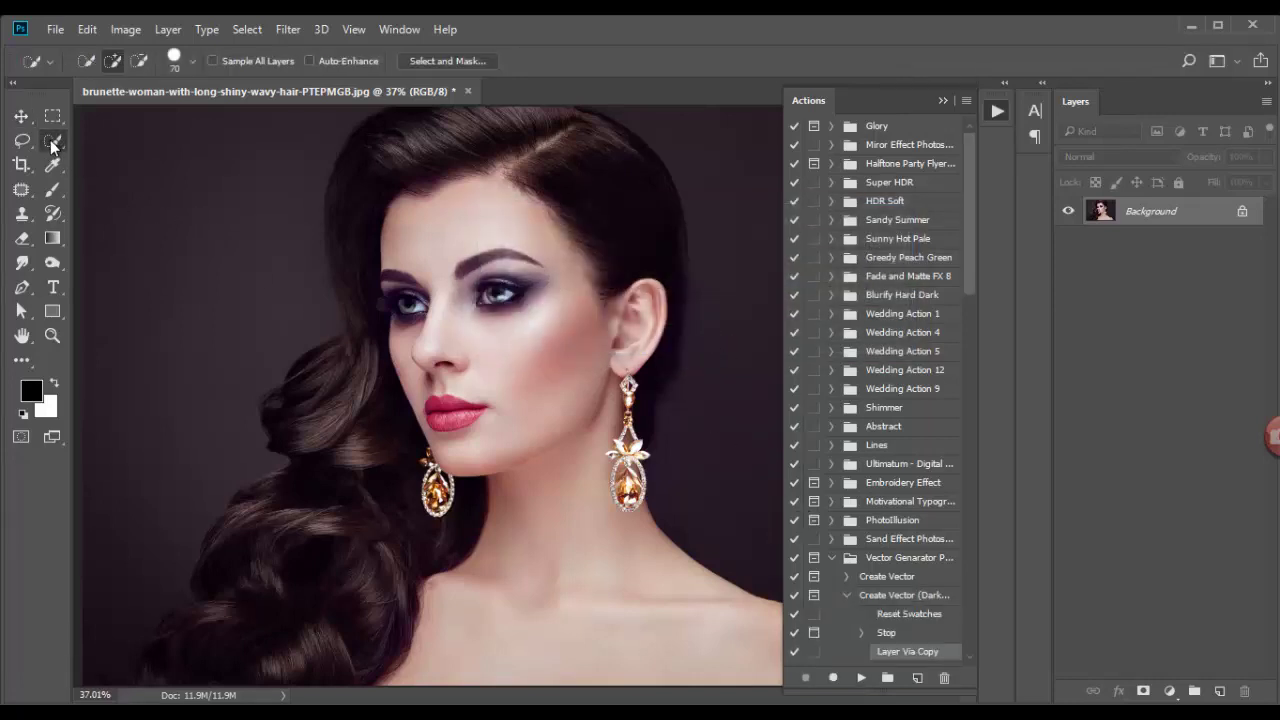
{"action": "right_click", "coordinate": [50, 140]}
{"action": "left_click", "coordinate": [130, 137]}
{"action": "mouse_move", "coordinate": [436, 360]}
{"action": "left_mouse_down"}
{"action": "mouse_move", "coordinate": [359, 205]}
{"action": "mouse_move", "coordinate": [413, 161]}
{"action": "mouse_move", "coordinate": [502, 143]}
{"action": "mouse_move", "coordinate": [573, 175]}
{"action": "mouse_move", "coordinate": [662, 282]}
{"action": "mouse_move", "coordinate": [630, 395]}
{"action": "mouse_move", "coordinate": [668, 295]}
{"action": "left_mouse_up"}
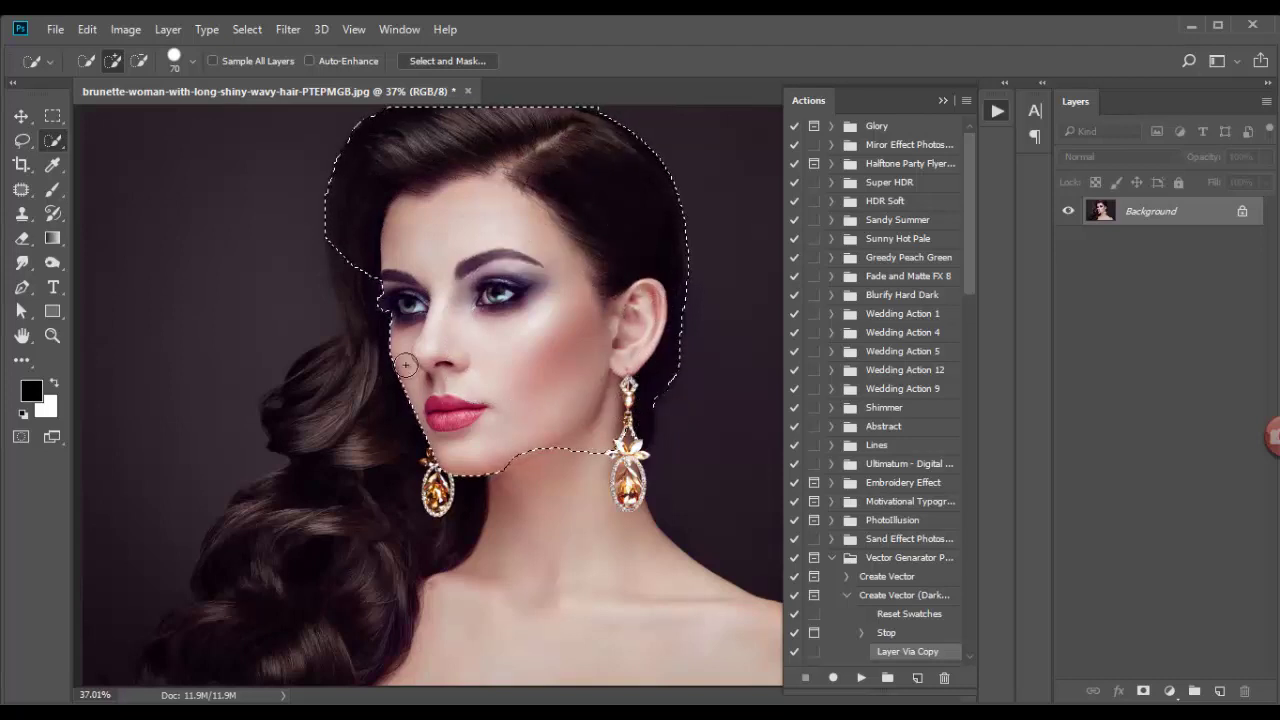
{"action": "mouse_move", "coordinate": [406, 365]}
{"action": "left_mouse_down"}
{"action": "mouse_move", "coordinate": [365, 310]}
{"action": "mouse_move", "coordinate": [287, 405]}
{"action": "mouse_move", "coordinate": [310, 490]}
{"action": "left_mouse_up"}
{"action": "mouse_move", "coordinate": [282, 510]}
{"action": "left_mouse_down"}
{"action": "mouse_move", "coordinate": [240, 522]}
{"action": "mouse_move", "coordinate": [226, 565]}
{"action": "mouse_move", "coordinate": [352, 622]}
{"action": "mouse_move", "coordinate": [568, 641]}
{"action": "left_mouse_up"}
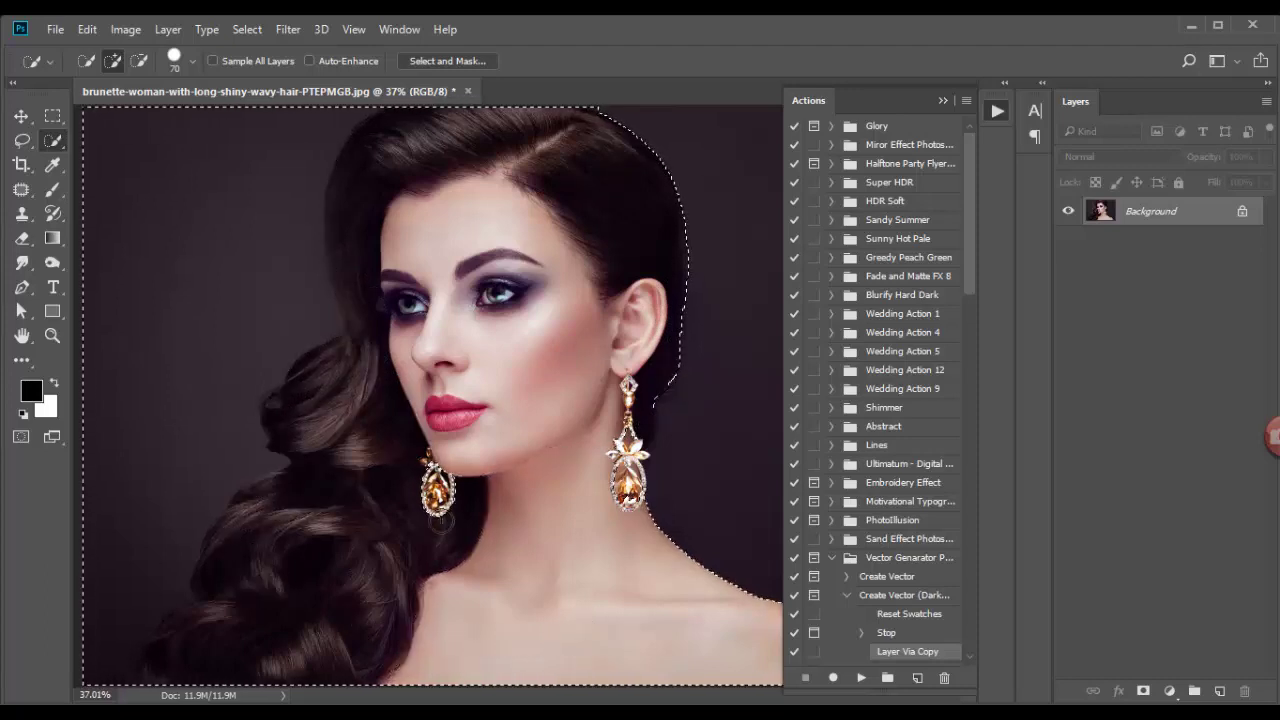
Subtract the dark background along the hair edge and refine the selection near the right earring
{"action": "key", "text": "alt"}
{"action": "mouse_move", "coordinate": [88, 113]}
{"action": "left_mouse_down"}
{"action": "mouse_move", "coordinate": [126, 163]}
{"action": "mouse_move", "coordinate": [229, 211]}
{"action": "mouse_move", "coordinate": [309, 143]}
{"action": "left_mouse_up"}
{"action": "mouse_move", "coordinate": [238, 311]}
{"action": "left_mouse_down"}
{"action": "mouse_move", "coordinate": [189, 391]}
{"action": "mouse_move", "coordinate": [95, 650]}
{"action": "left_mouse_up"}
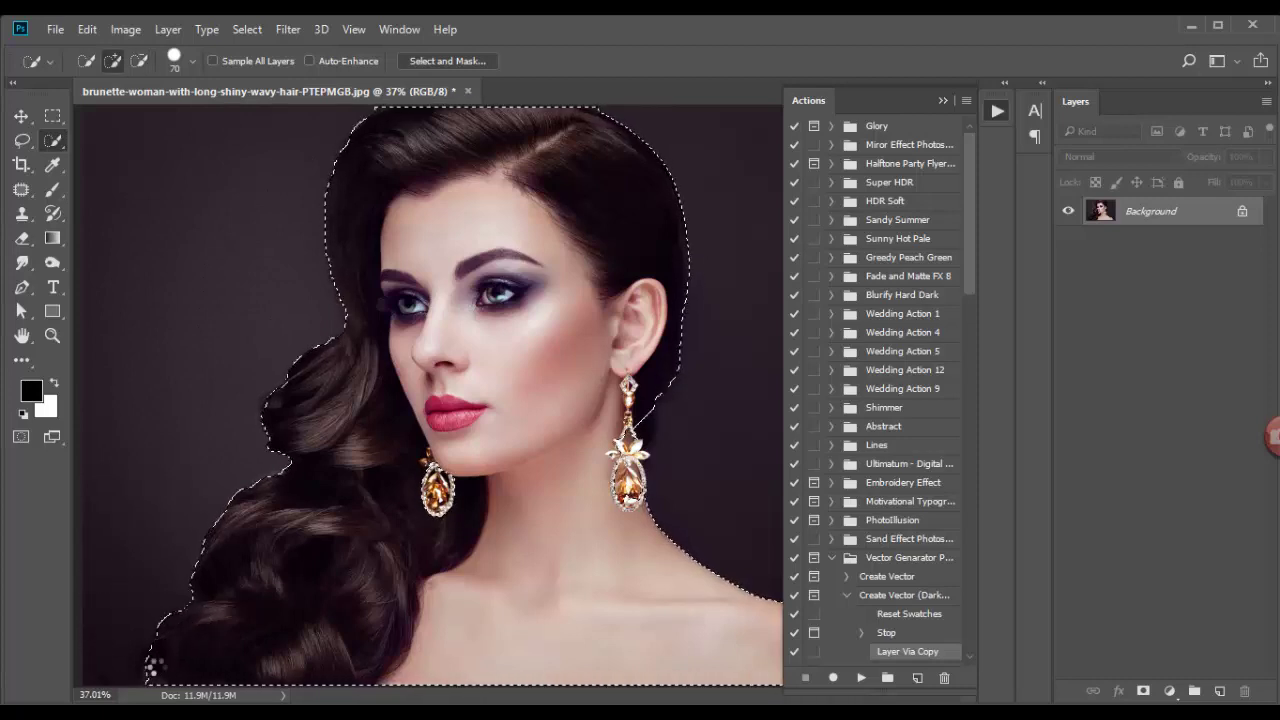
{"action": "left_click", "coordinate": [617, 437]}
{"action": "left_click_drag", "start_coordinate": [622, 428], "coordinate": [635, 426]}
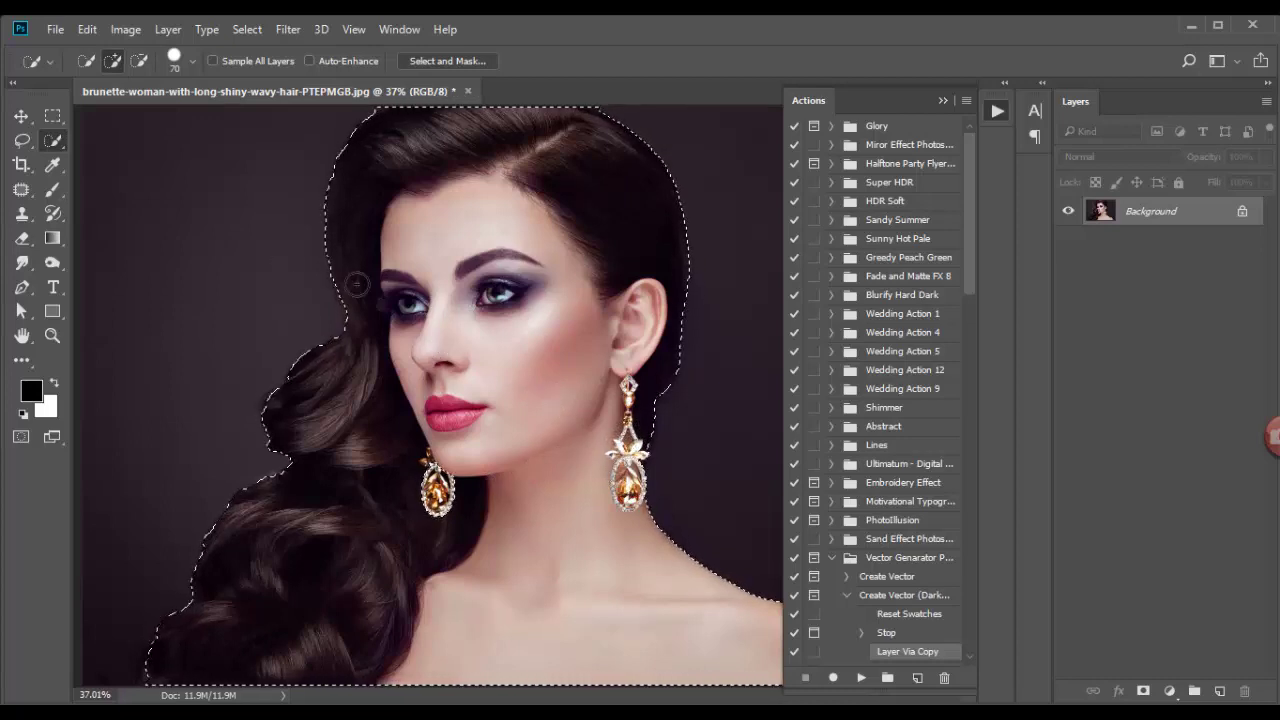
{"action": "left_click", "coordinate": [21, 116]}
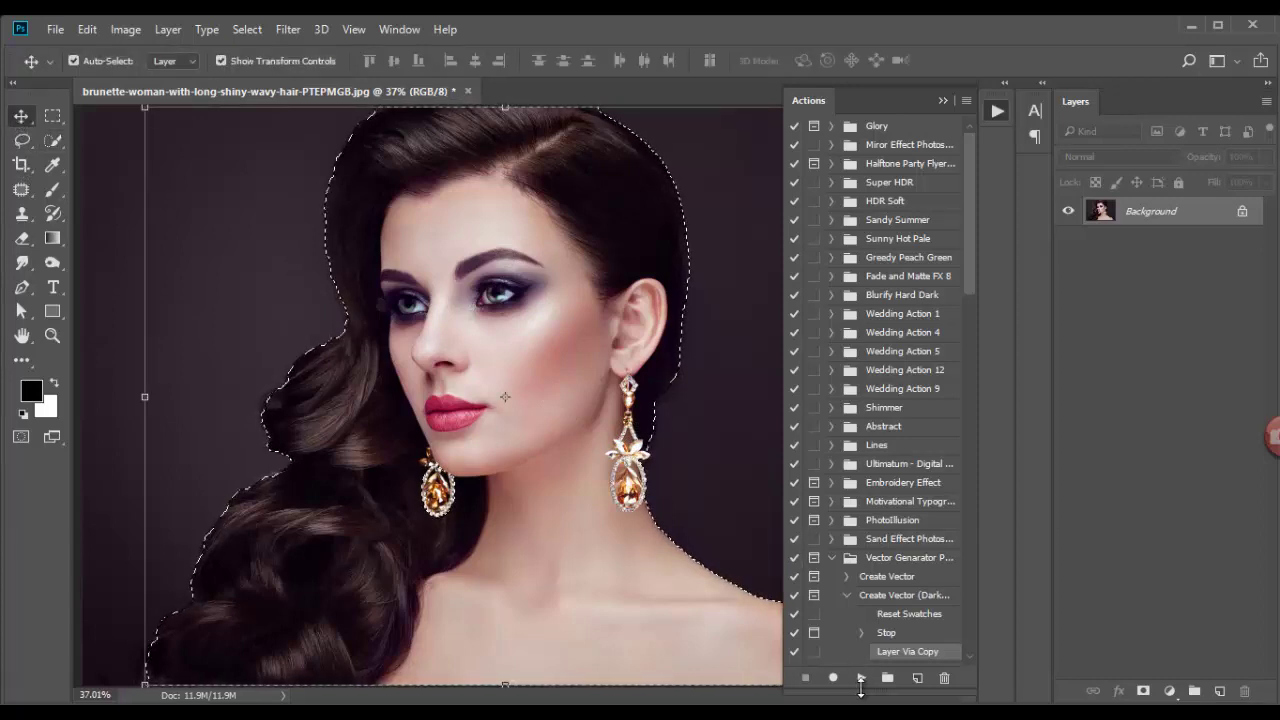
Resume the action, stop at the brush-cleanup reminder, then play again until 'Vector is almost done' appears
{"action": "left_click", "coordinate": [861, 679]}
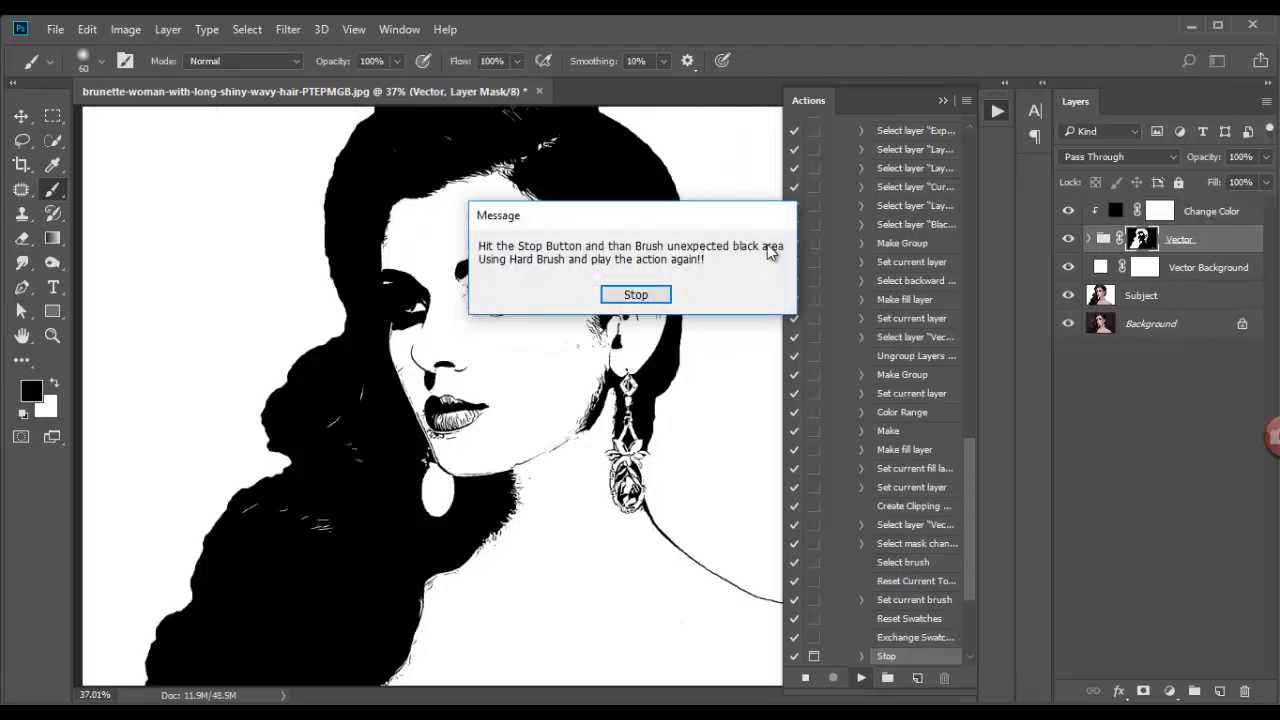
{"action": "left_click", "coordinate": [651, 294]}
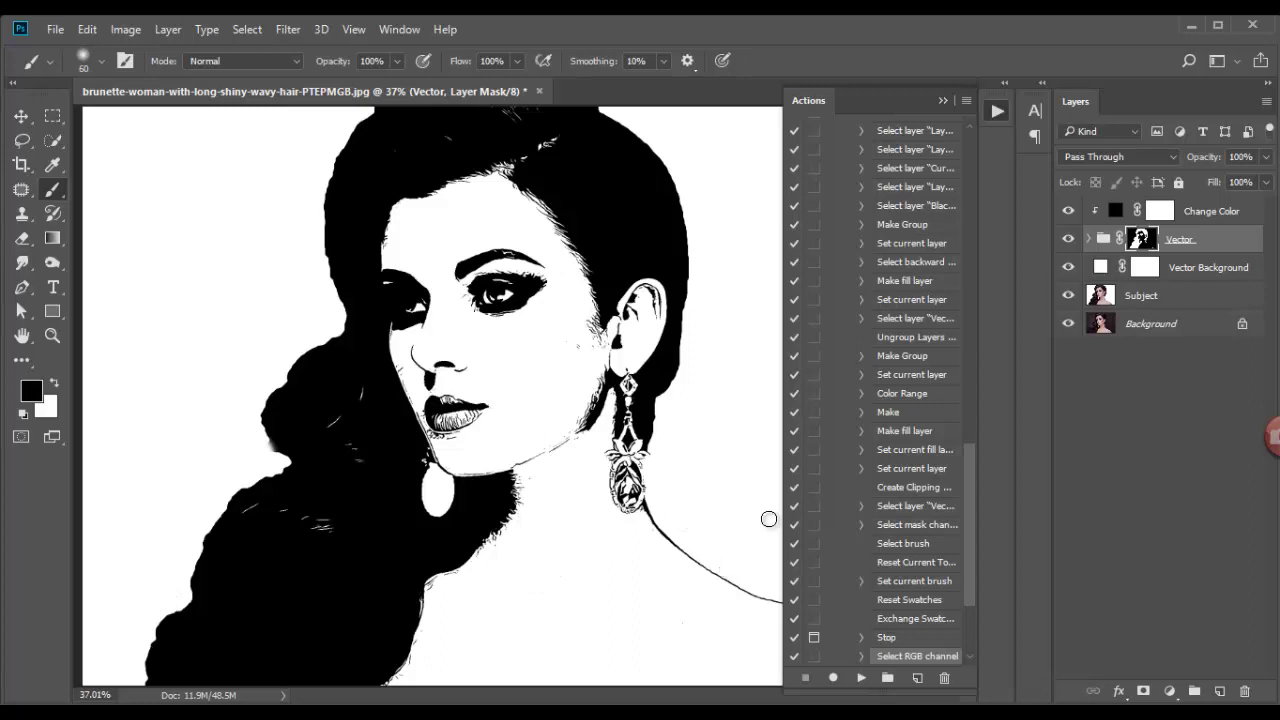
{"action": "left_click", "coordinate": [941, 101]}
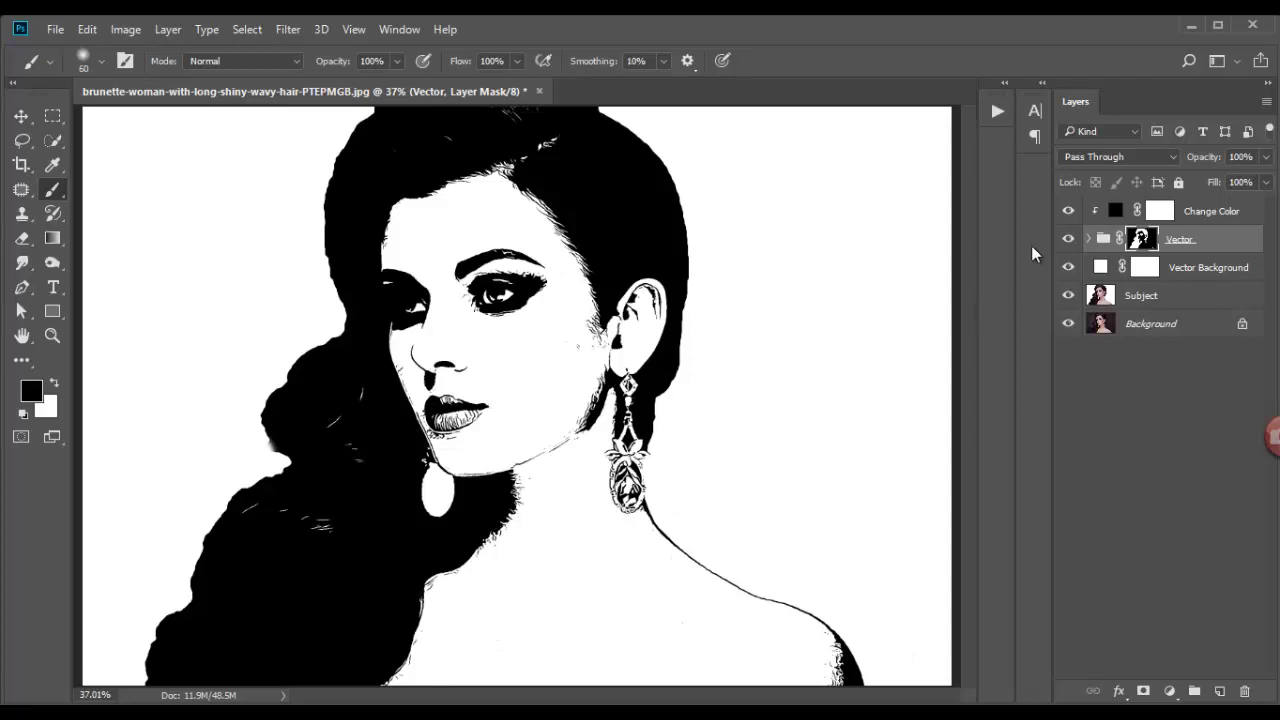
{"action": "left_click", "coordinate": [997, 114]}
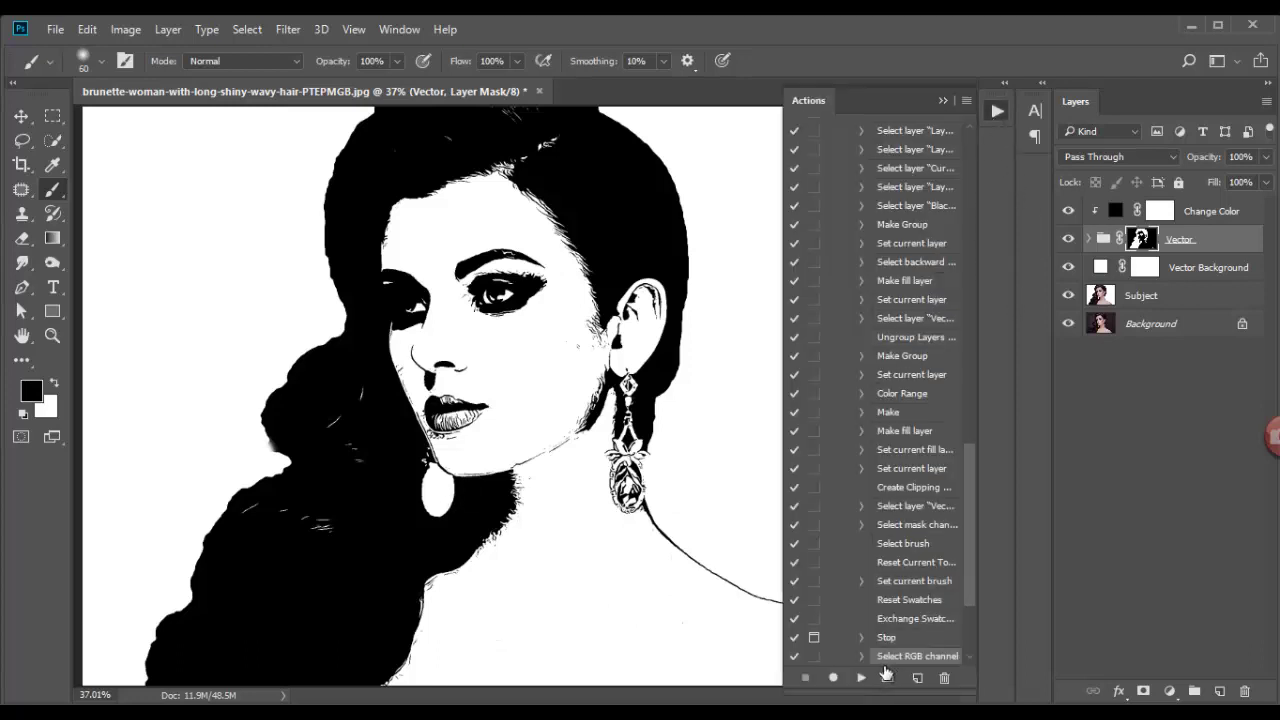
{"action": "left_click", "coordinate": [856, 678]}
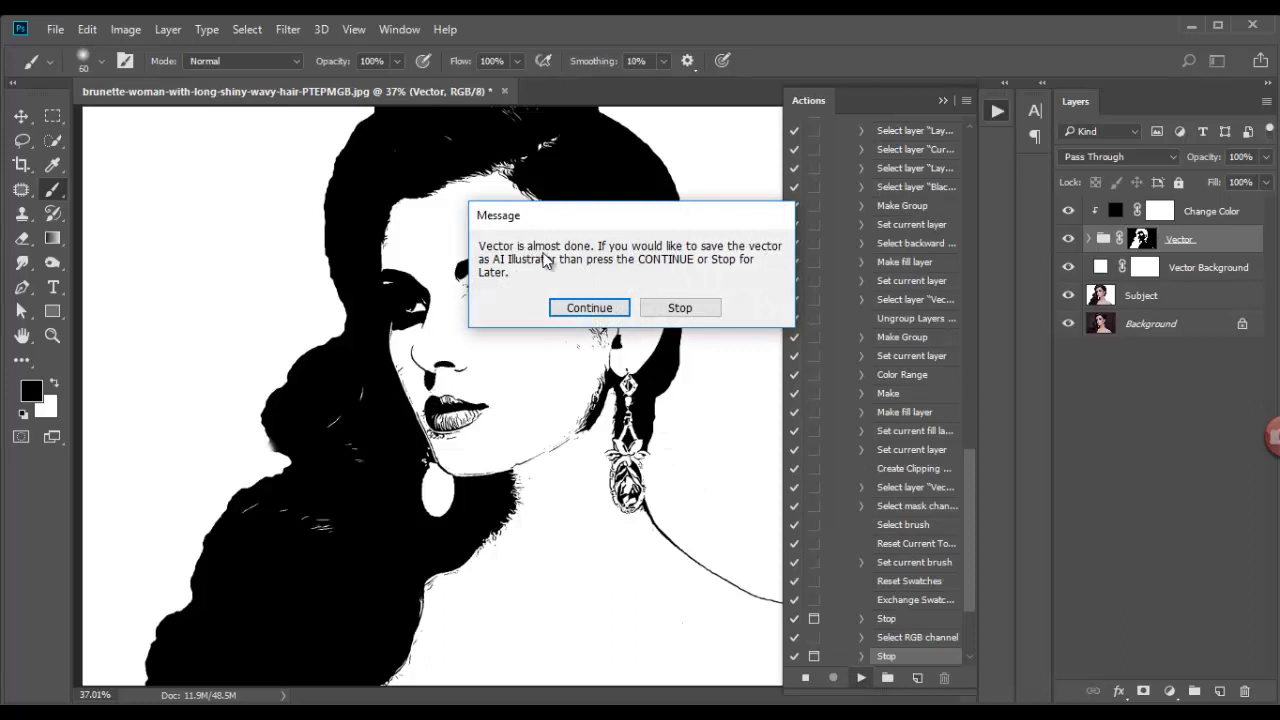
Export the portrait's work path as an Illustrator file named 'Girls' and minimize Photoshop
{"action": "left_click", "coordinate": [589, 308]}
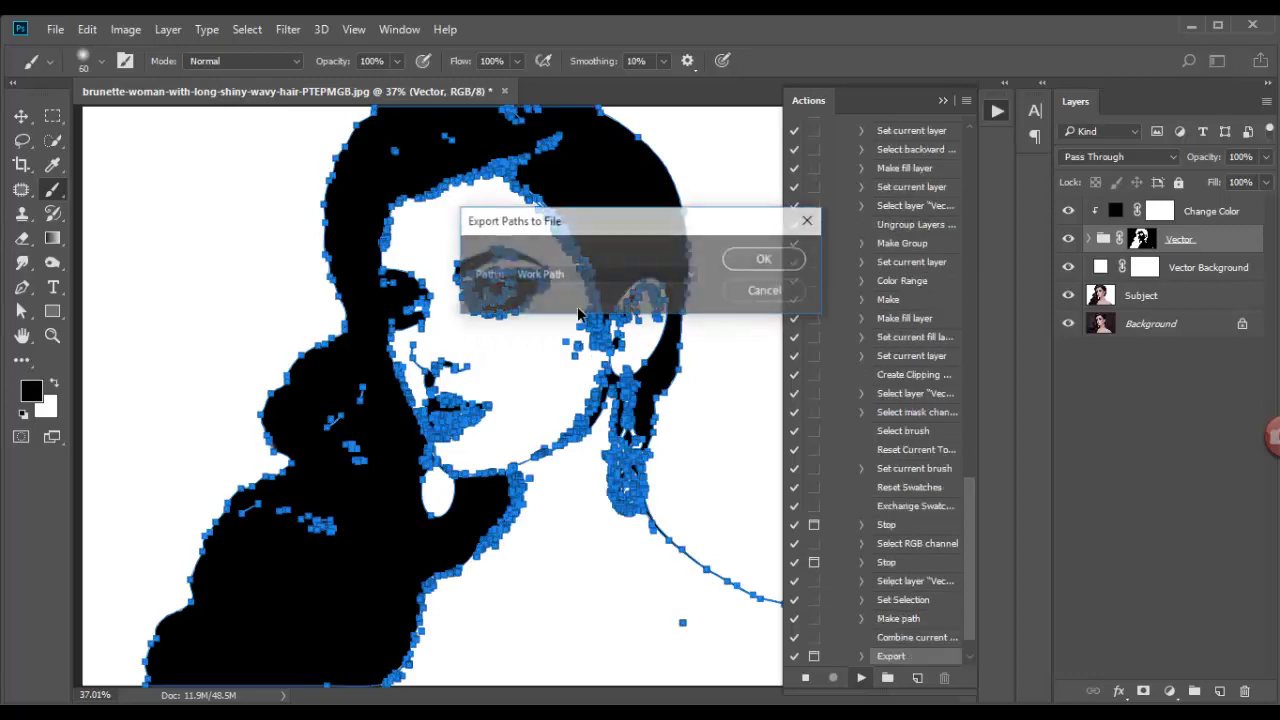
{"action": "left_click", "coordinate": [766, 262]}
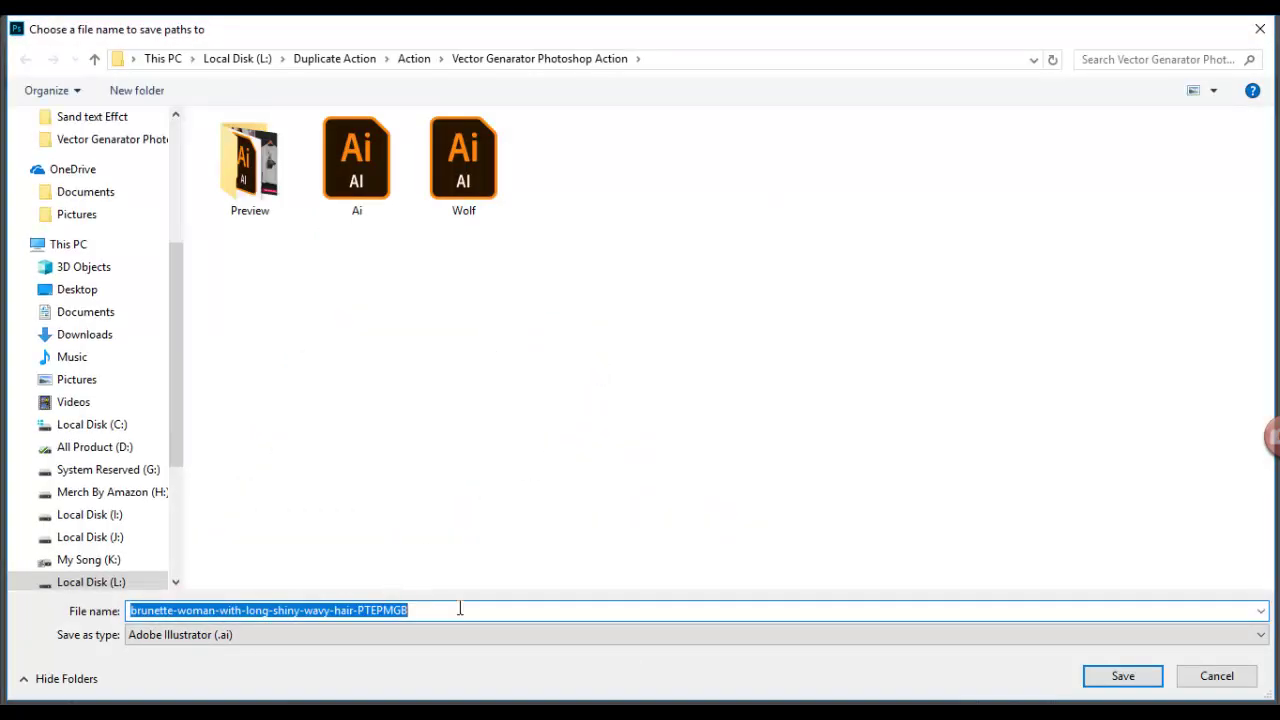
{"action": "type", "text": "Girls"}
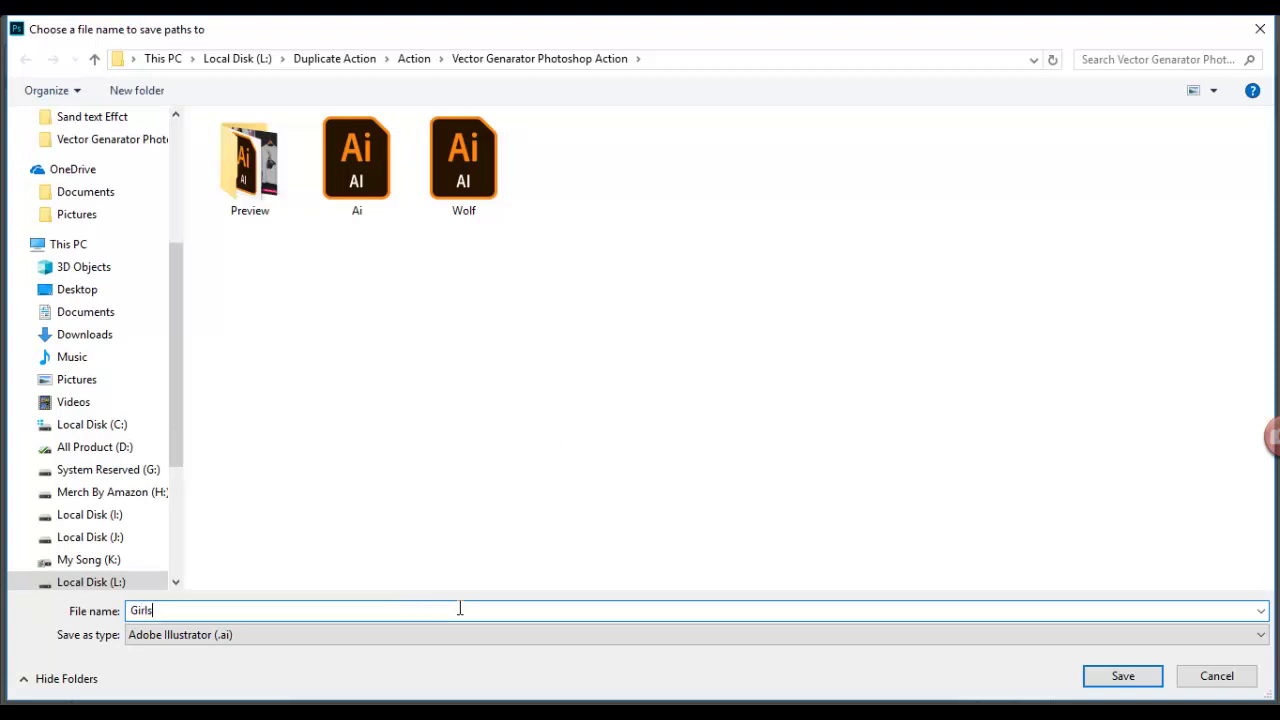
{"action": "key", "text": "Return"}
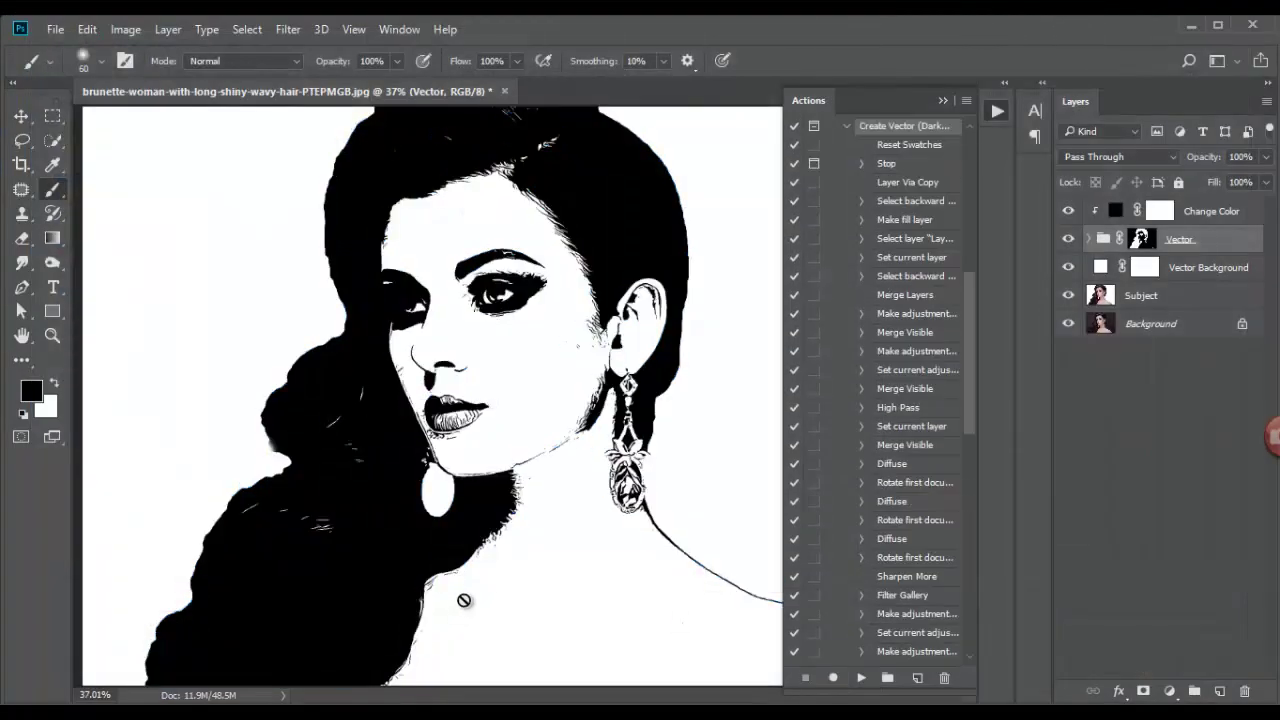
{"action": "left_click", "coordinate": [22, 117]}
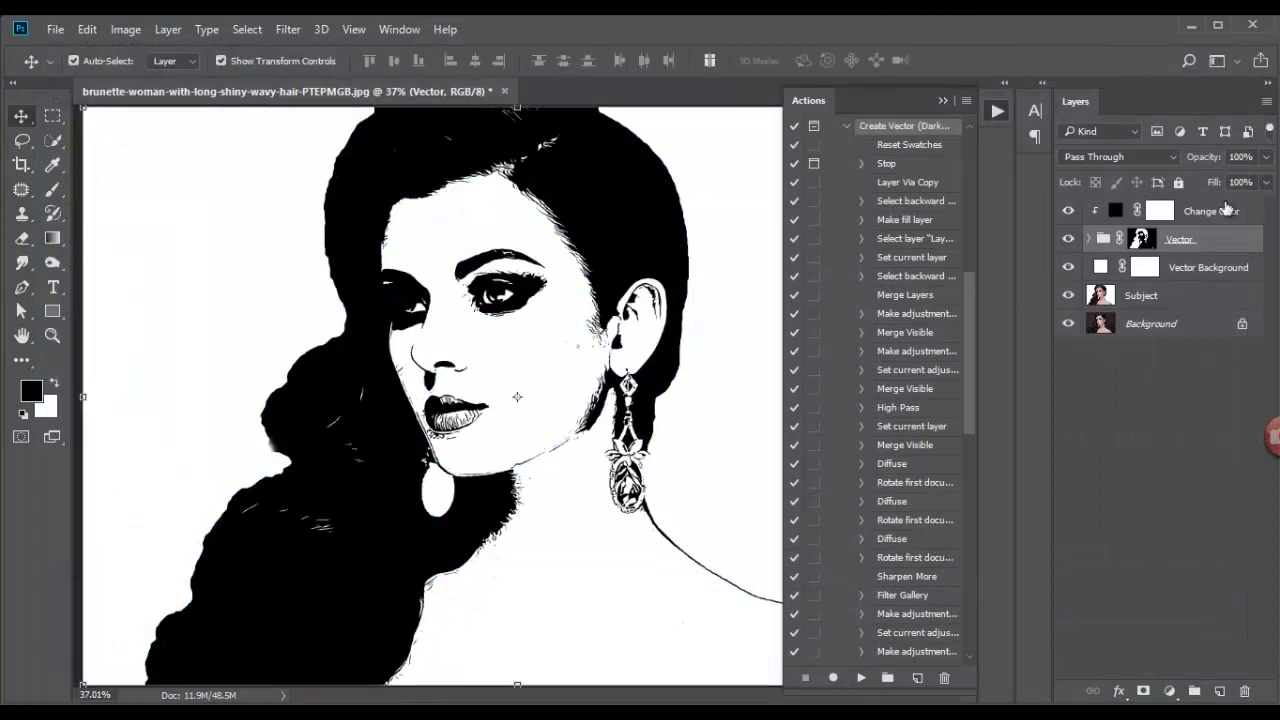
{"action": "left_click", "coordinate": [1190, 27]}
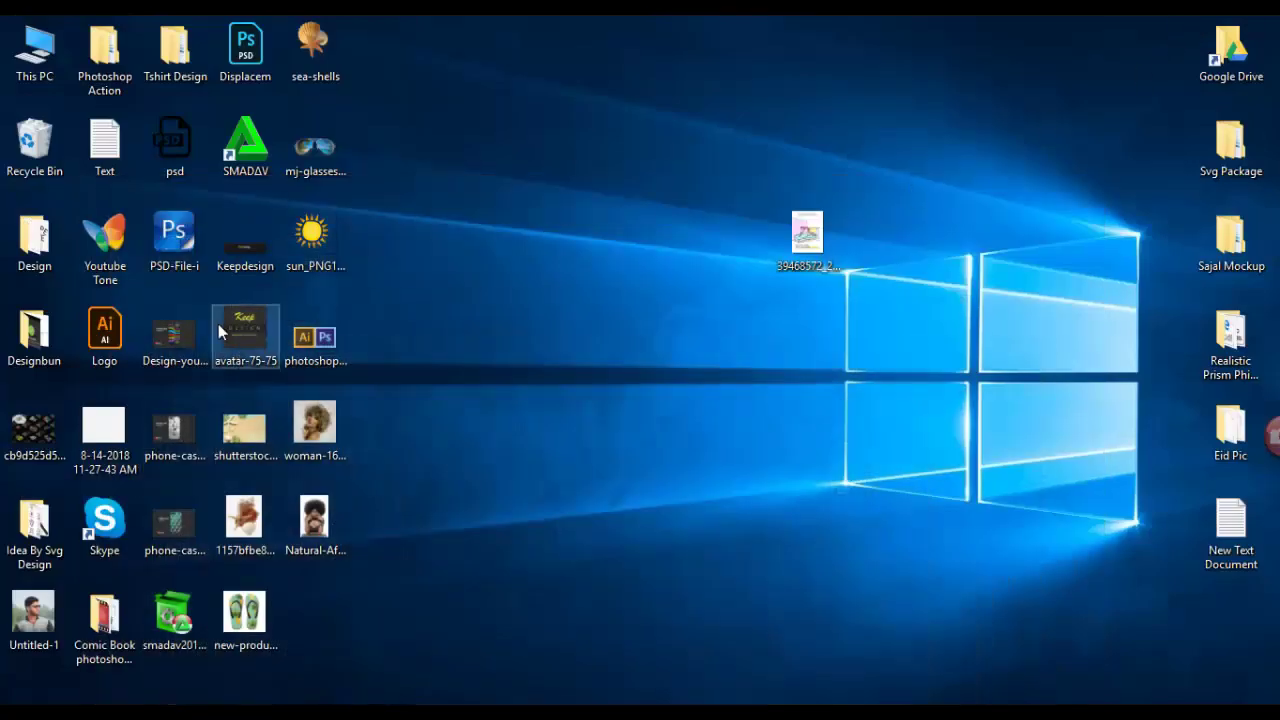
Browse This PC to the Local Disk (L:) drive and refresh the desktop
{"action": "double_click", "coordinate": [60, 72]}
{"action": "left_click", "coordinate": [818, 480]}
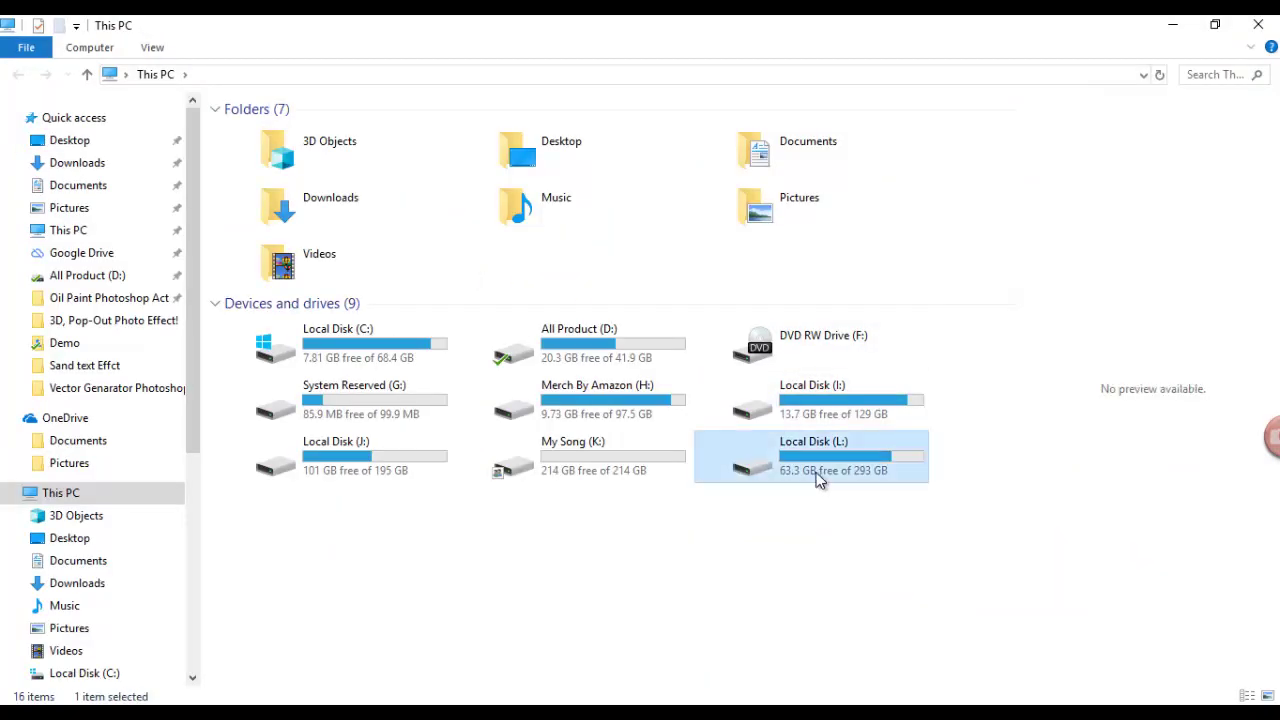
{"action": "double_click", "coordinate": [818, 480]}
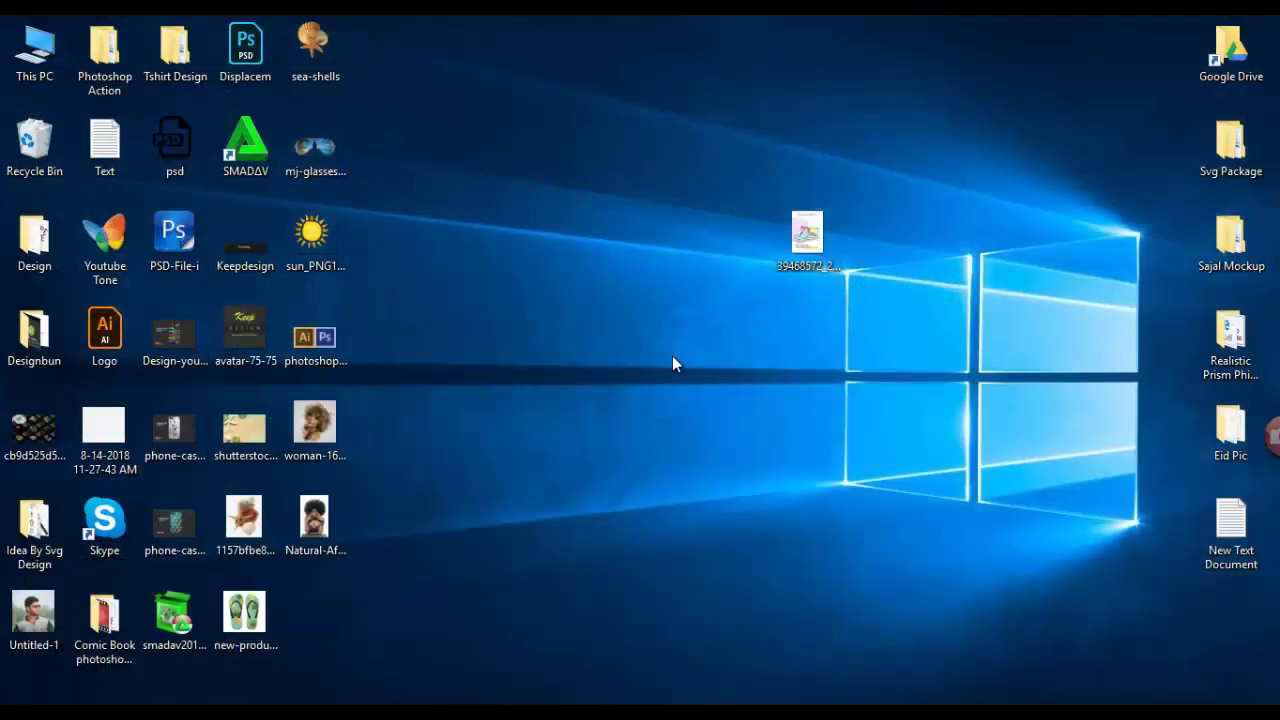
{"action": "right_click", "coordinate": [672, 355]}
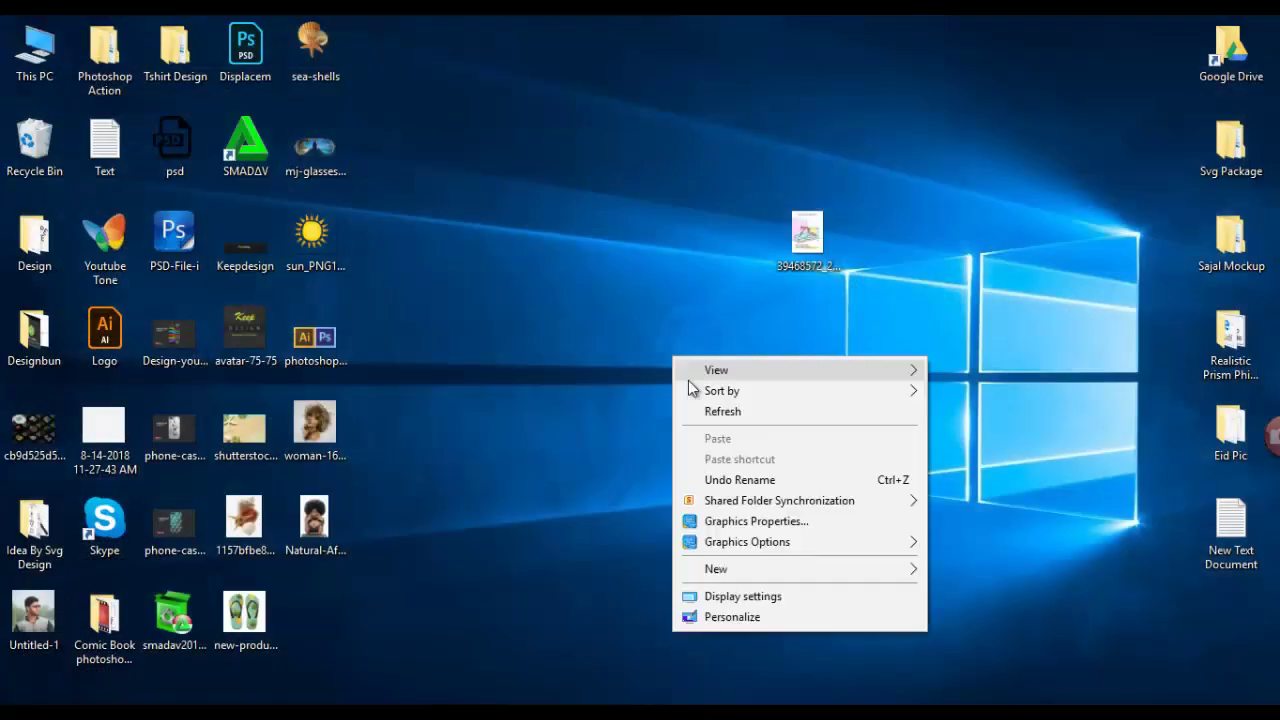
{"action": "left_click", "coordinate": [700, 409]}
{"action": "double_click", "coordinate": [47, 62]}
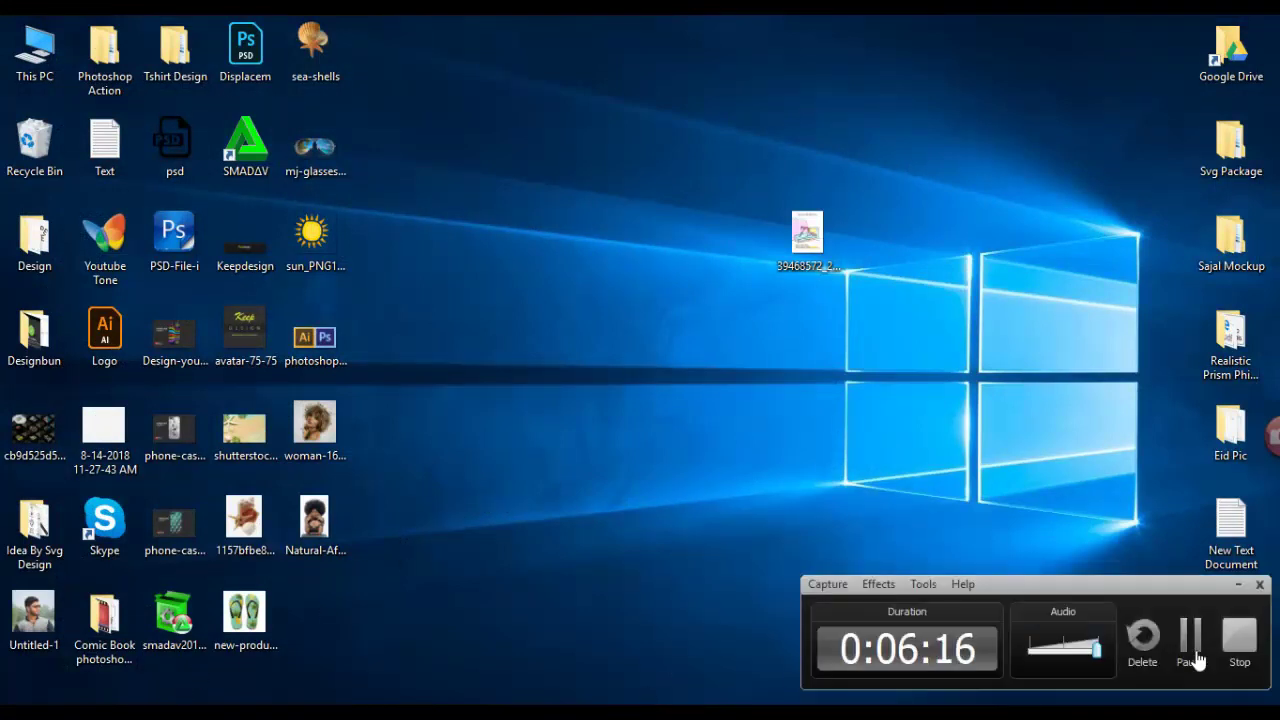
Open the Ai file from the Vector Generator Photoshop Action folder in Illustrator
{"action": "left_click", "coordinate": [1233, 641]}
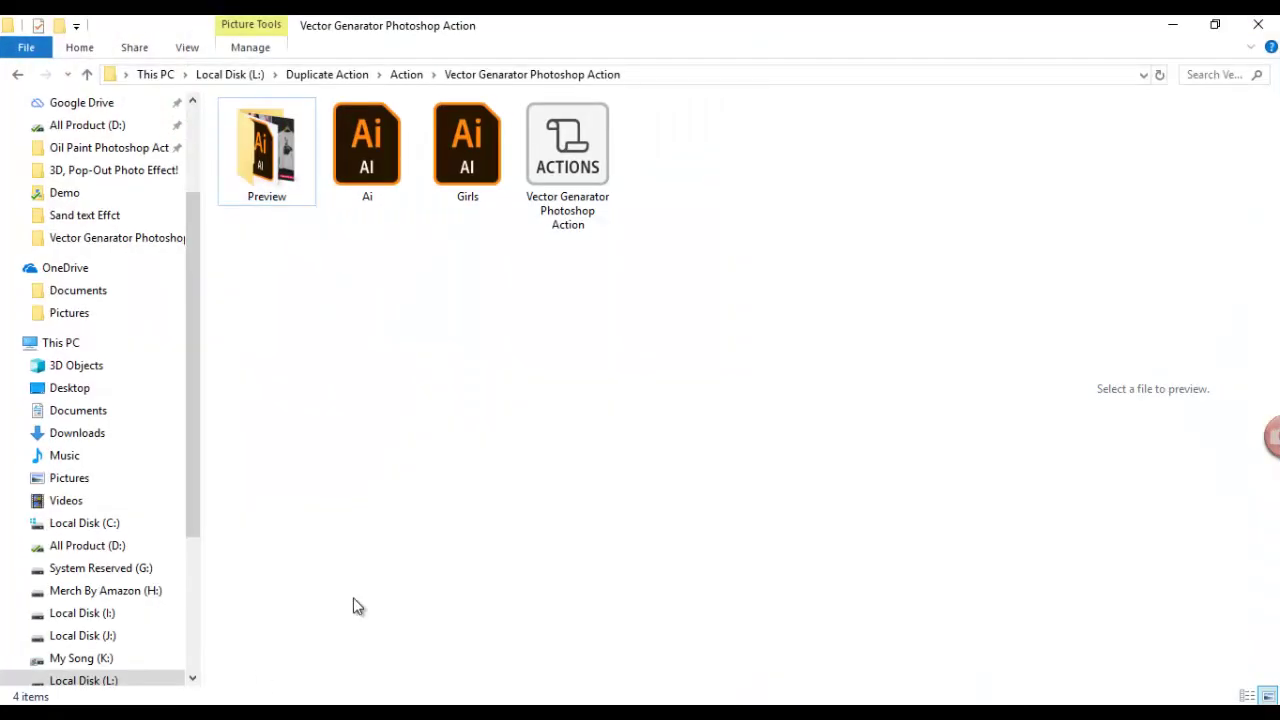
{"action": "left_click", "coordinate": [472, 174]}
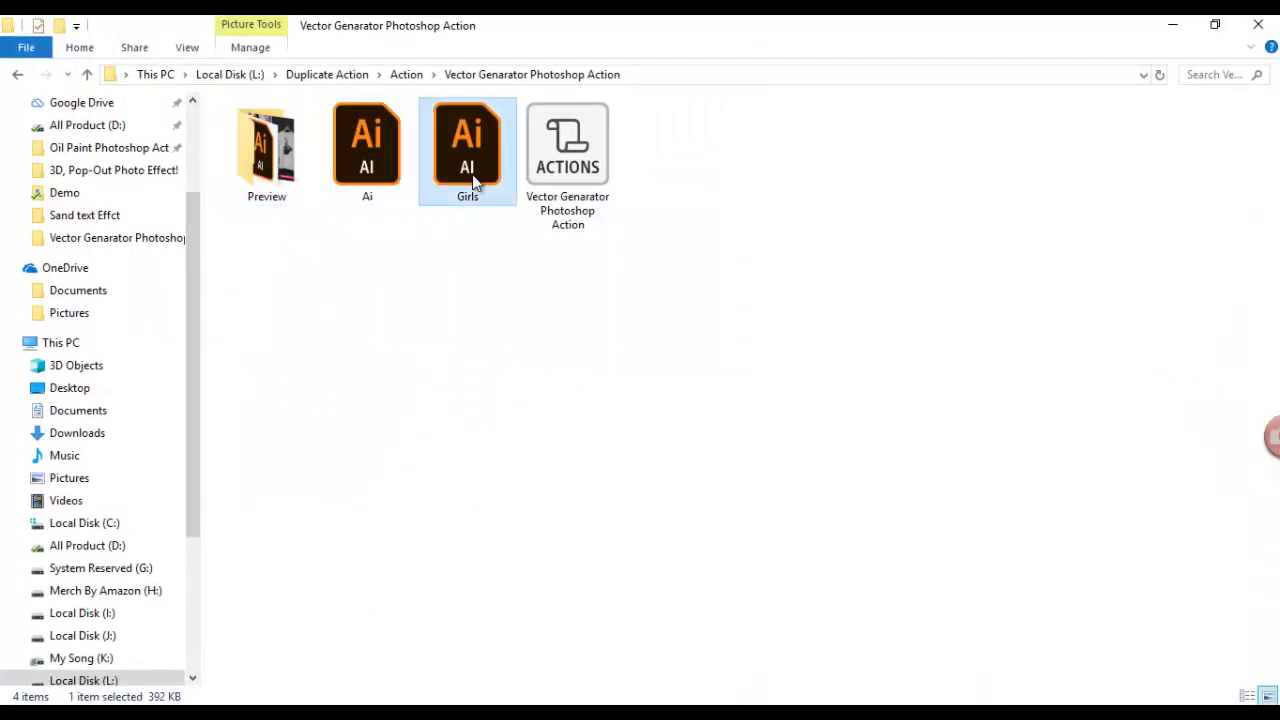
{"action": "left_click", "coordinate": [386, 172]}
{"action": "double_click", "coordinate": [378, 176]}
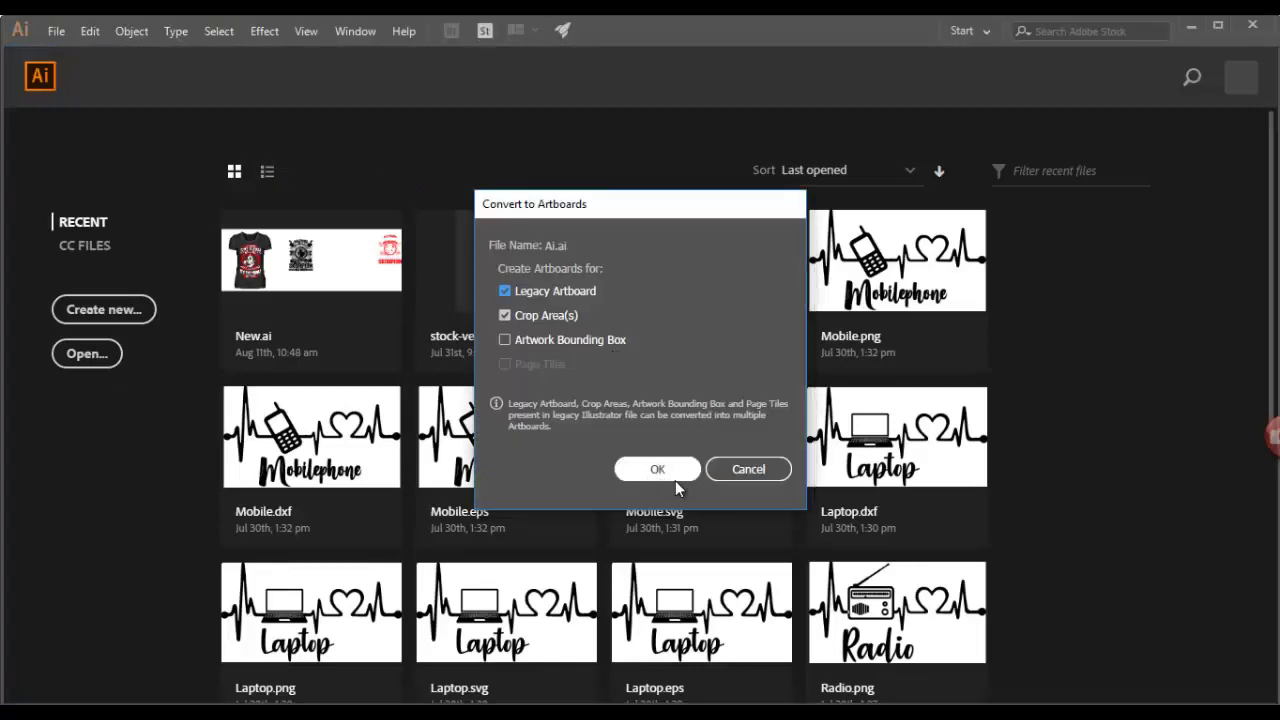
Confirm the artboard conversion, select the deer compound path and give it a white fill
{"action": "left_click", "coordinate": [669, 479]}
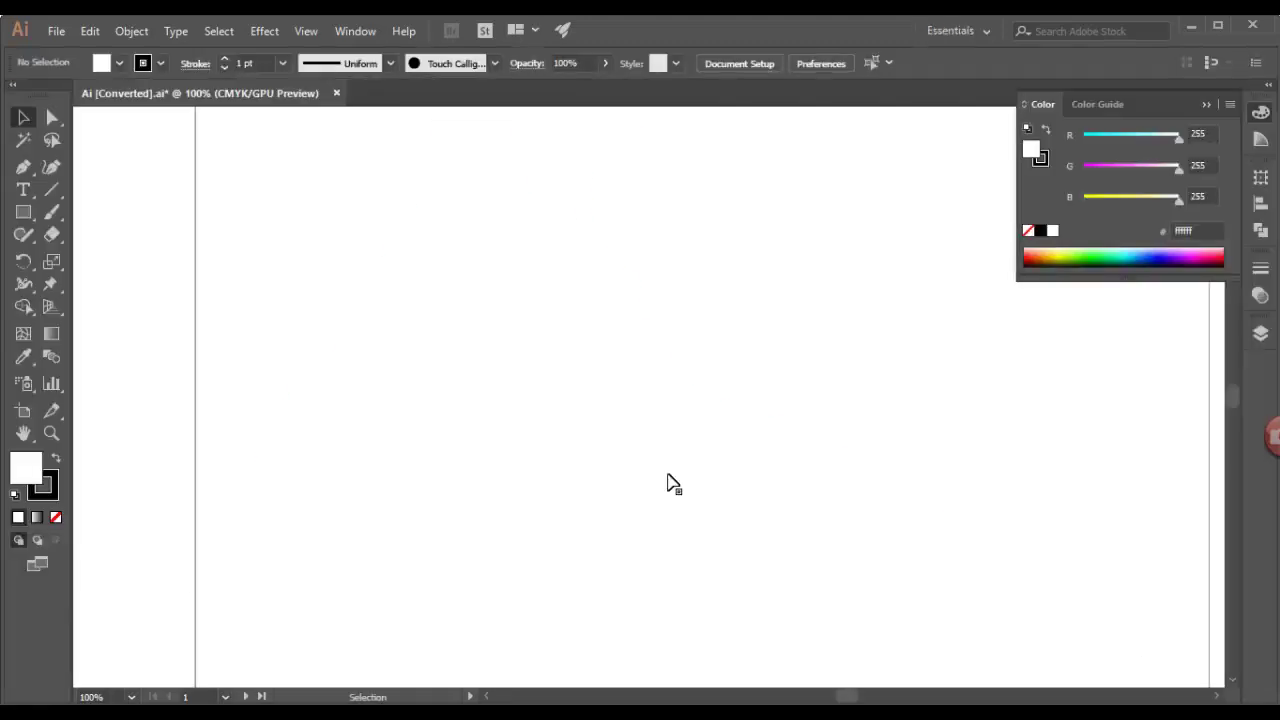
{"action": "left_click", "coordinate": [668, 468]}
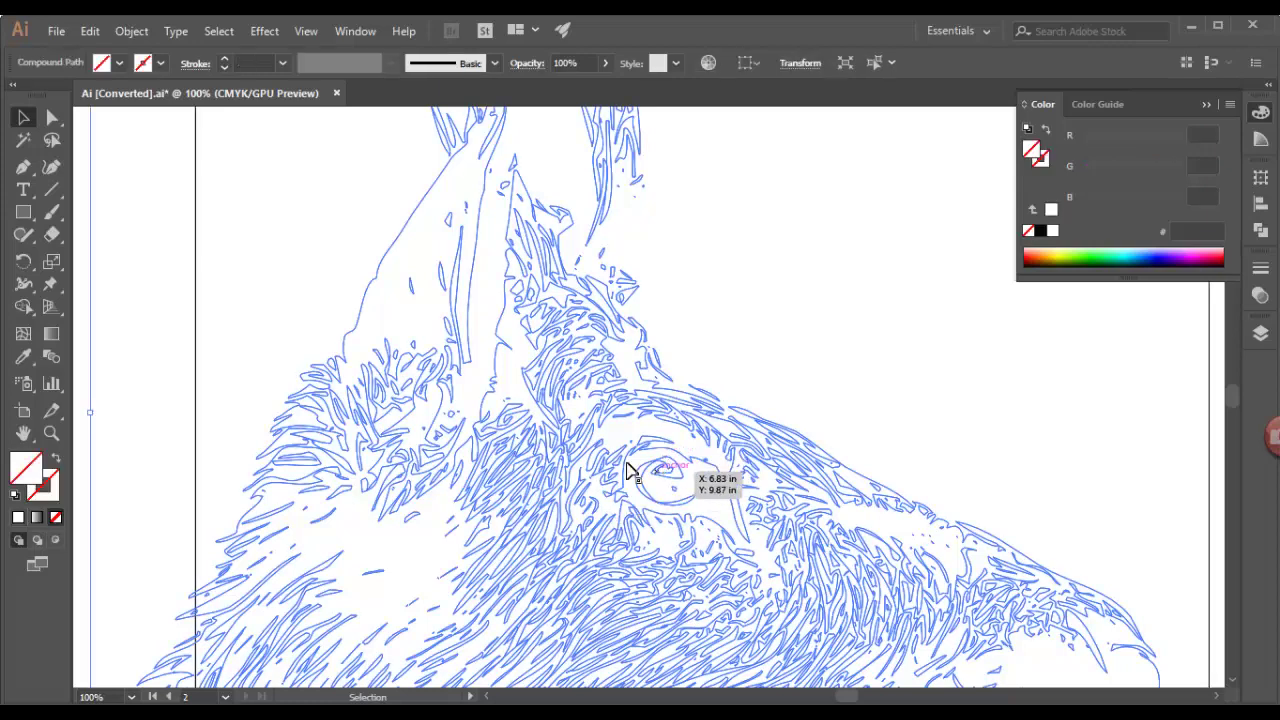
{"action": "left_click", "coordinate": [16, 518]}
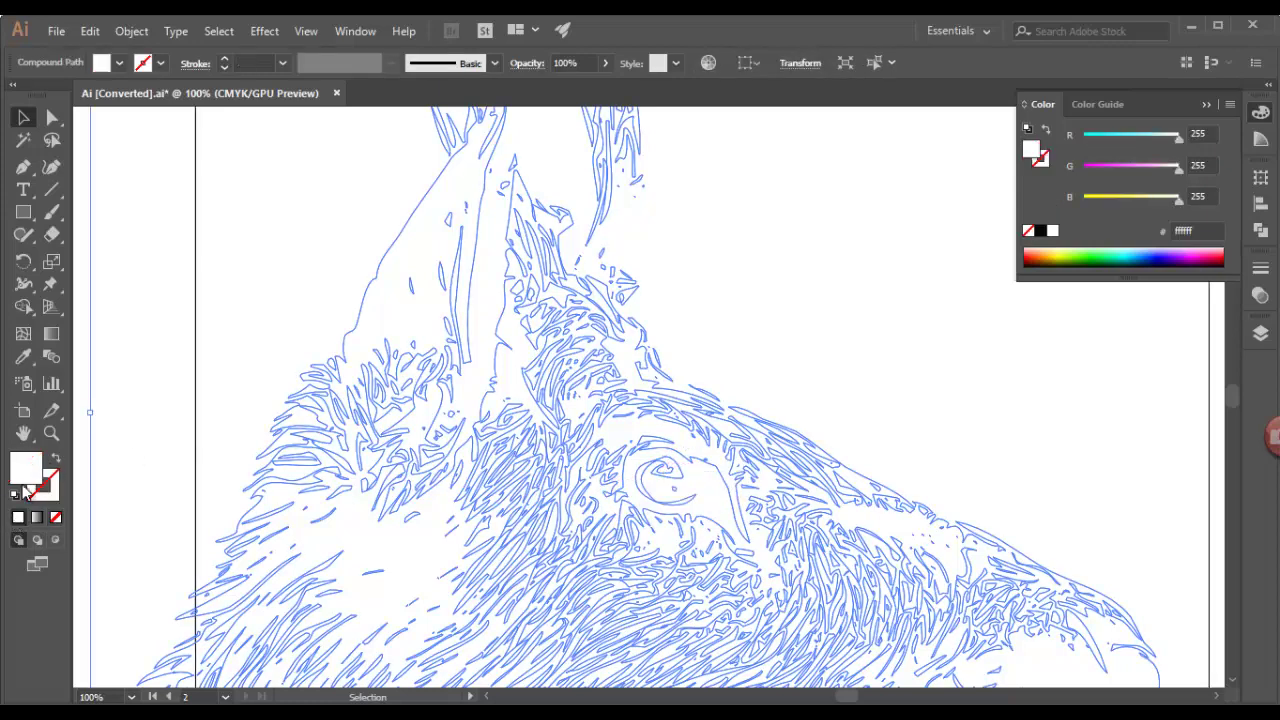
Change the deer's fill to solid black 000000 in the Color Picker
{"action": "double_click", "coordinate": [30, 474]}
{"action": "left_click_drag", "start_coordinate": [919, 391], "coordinate": [856, 464]}
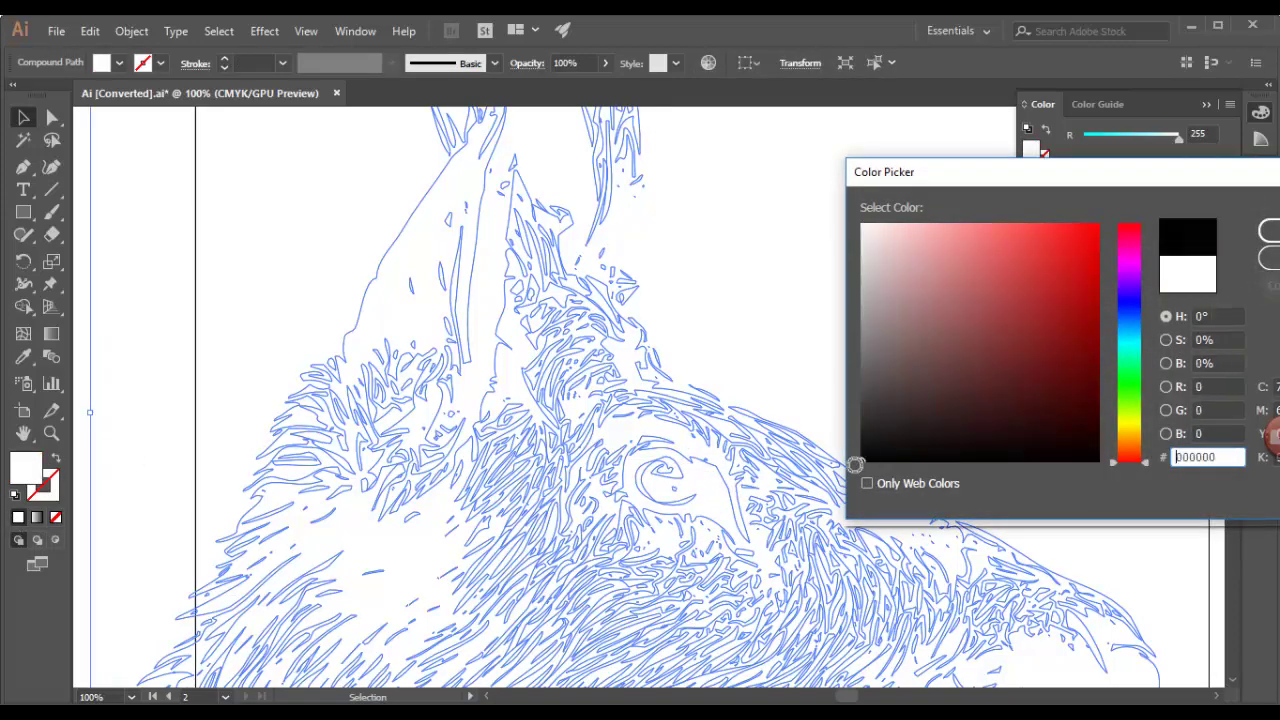
{"action": "left_click", "coordinate": [1268, 231]}
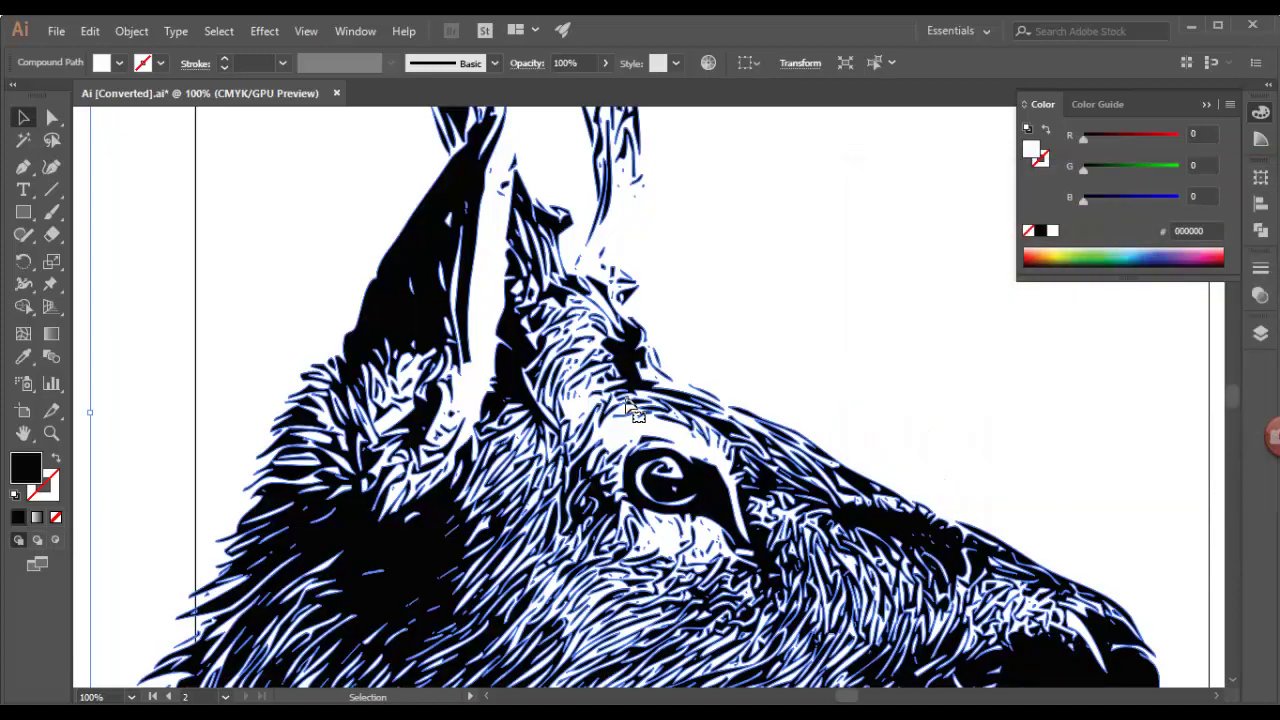
{"action": "scroll", "coordinate": [640, 405], "scroll_direction": "down", "scroll_amount": 3, "text": "alt"}
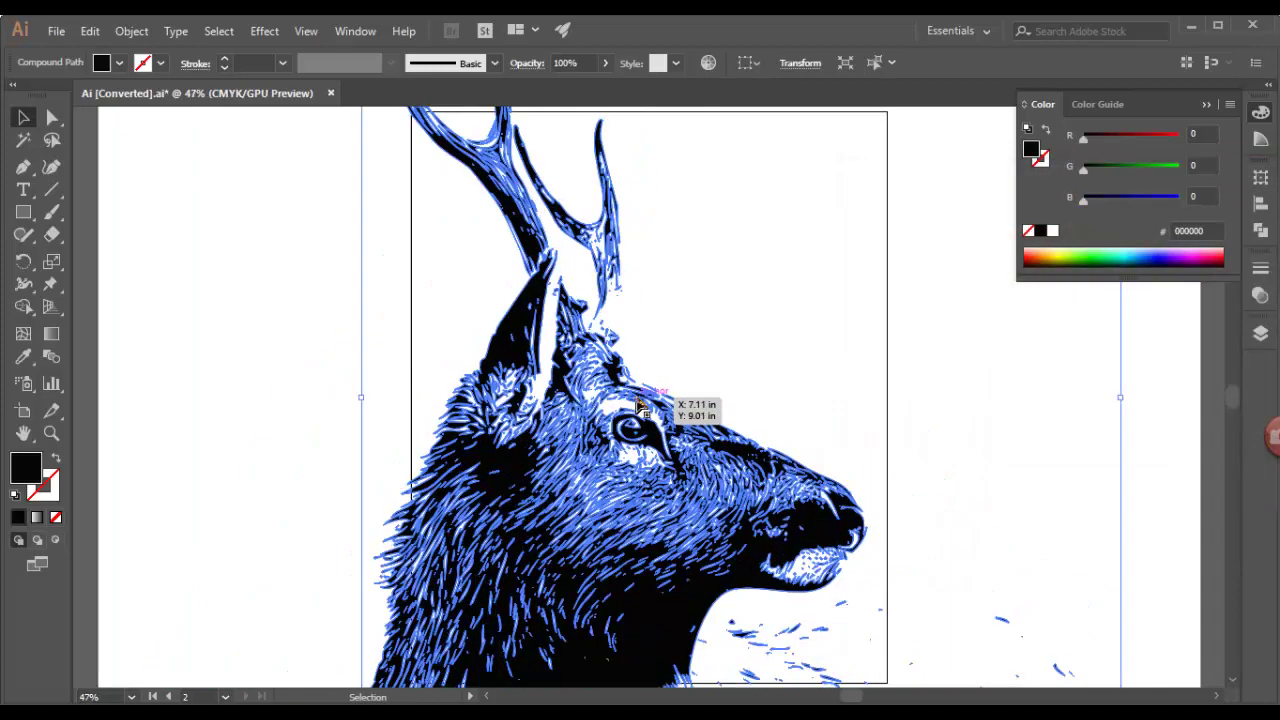
{"action": "left_click", "coordinate": [1206, 105]}
{"action": "scroll", "coordinate": [820, 377], "scroll_direction": "down", "scroll_amount": 1, "text": "alt"}
Drag the deer artwork left off the artboard onto the pasteboard
{"action": "left_click", "coordinate": [1140, 406]}
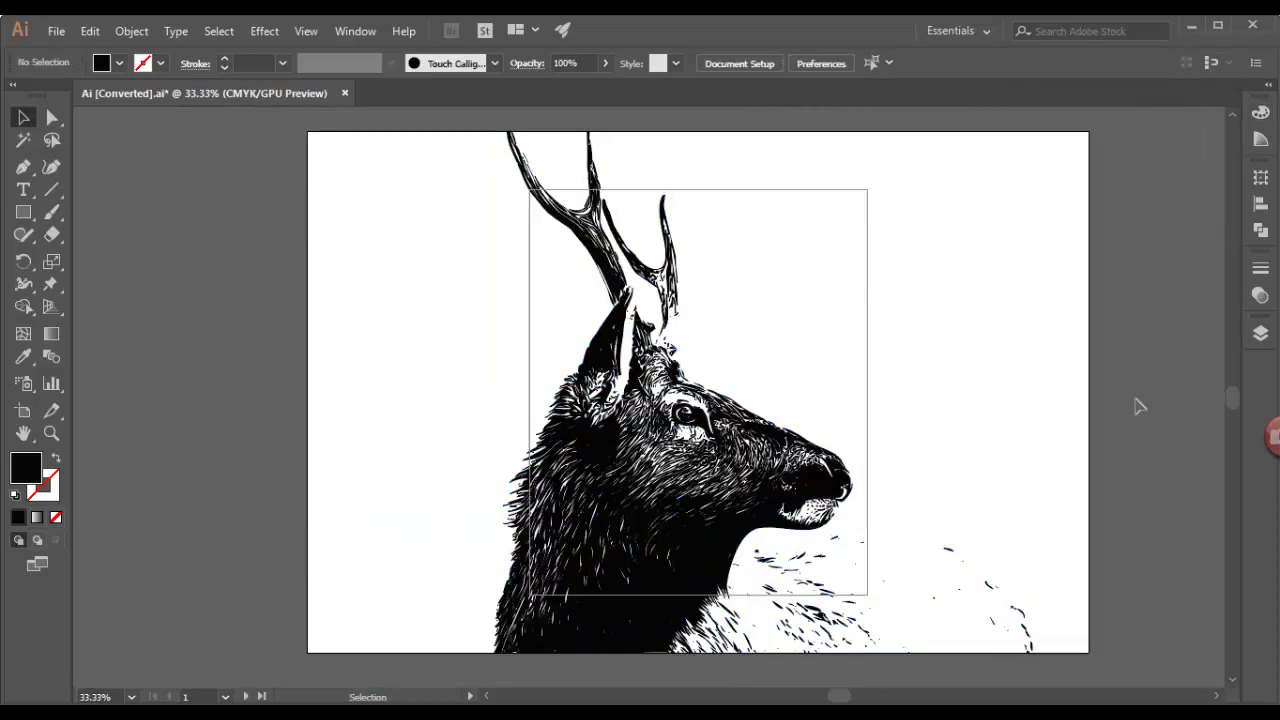
{"action": "mouse_move", "coordinate": [818, 500]}
{"action": "left_mouse_down"}
{"action": "mouse_move", "coordinate": [352, 468]}
{"action": "mouse_move", "coordinate": [708, 470]}
{"action": "left_mouse_up"}
{"action": "left_click_drag", "start_coordinate": [590, 510], "coordinate": [452, 478]}
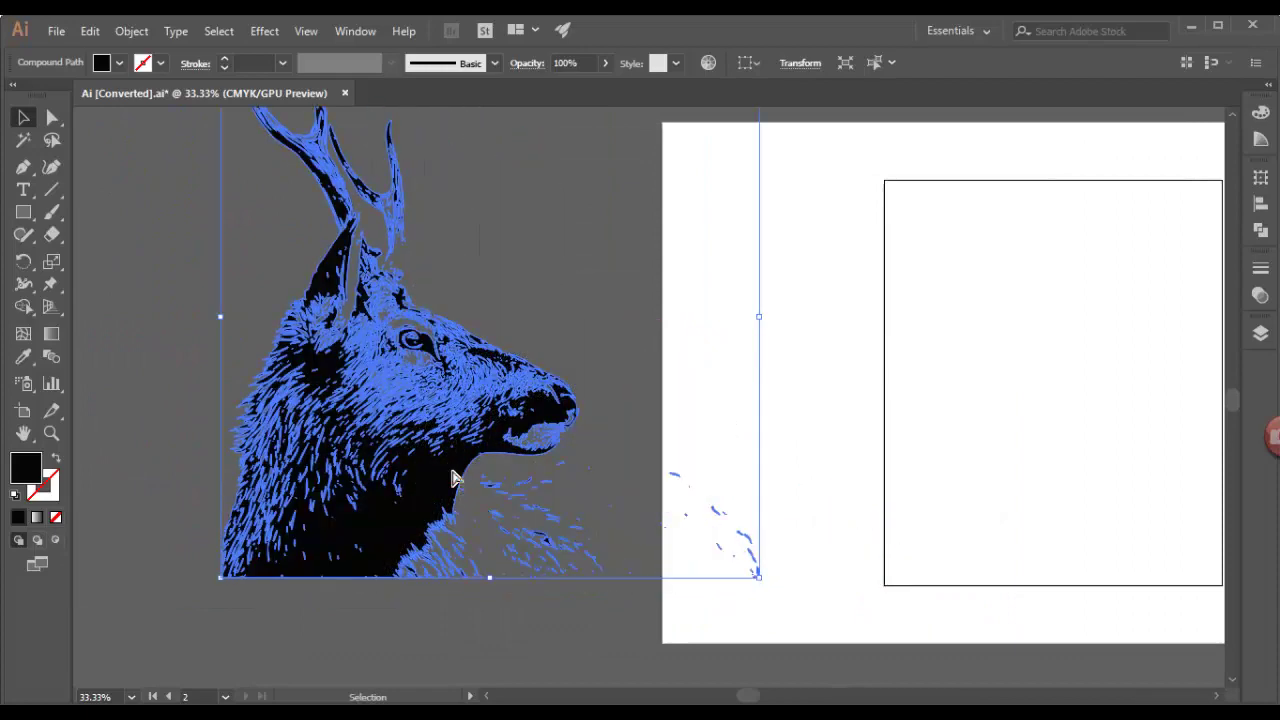
{"action": "scroll", "coordinate": [93, 466], "scroll_direction": "left", "scroll_amount": 2}
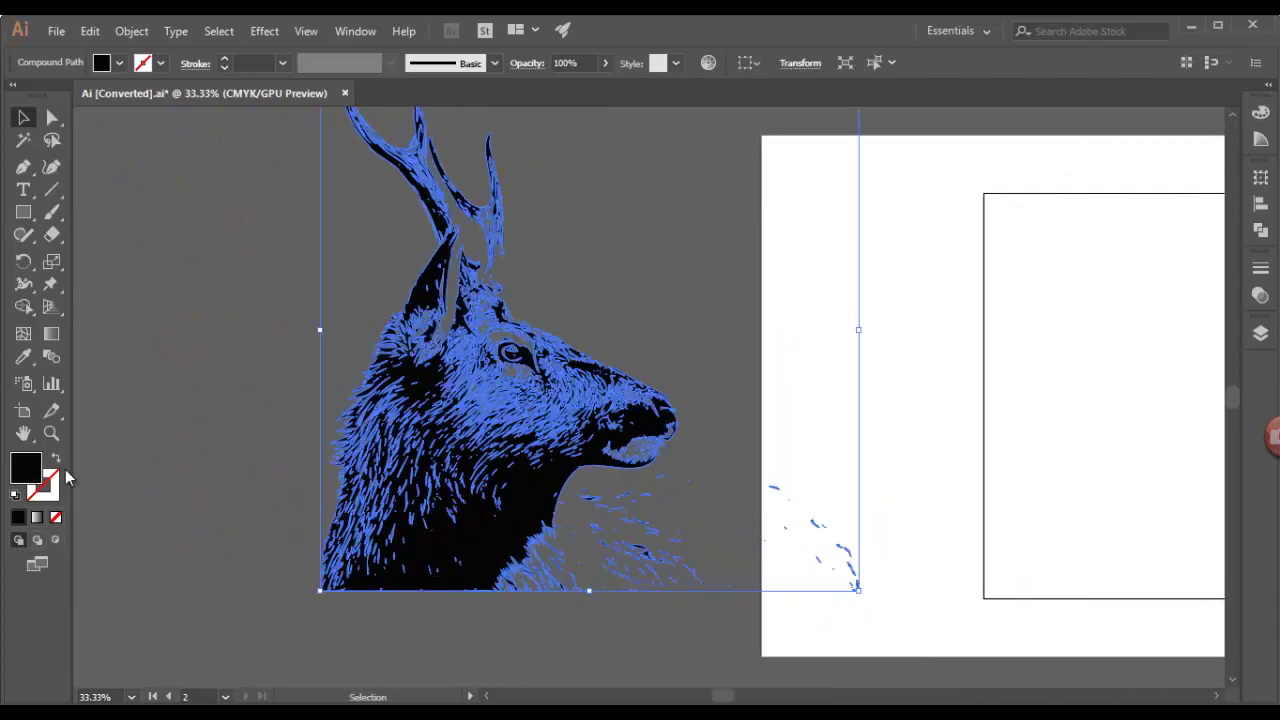
Change the deer's fill to bright red f70606
{"action": "double_click", "coordinate": [65, 472]}
{"action": "left_click", "coordinate": [1071, 271]}
{"action": "left_click", "coordinate": [1094, 231]}
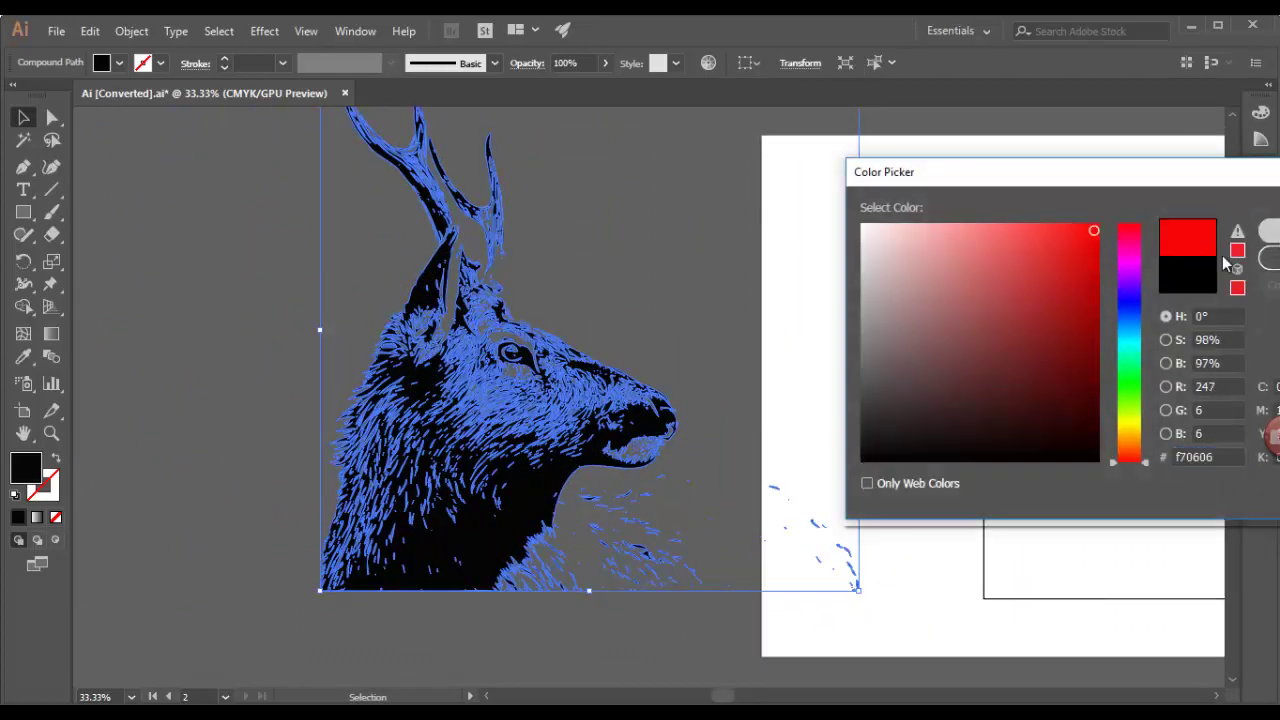
{"action": "left_click", "coordinate": [1268, 232]}
{"action": "left_click", "coordinate": [911, 408]}
Reselect the deer and set its fill to white ffffff
{"action": "left_click", "coordinate": [510, 468]}
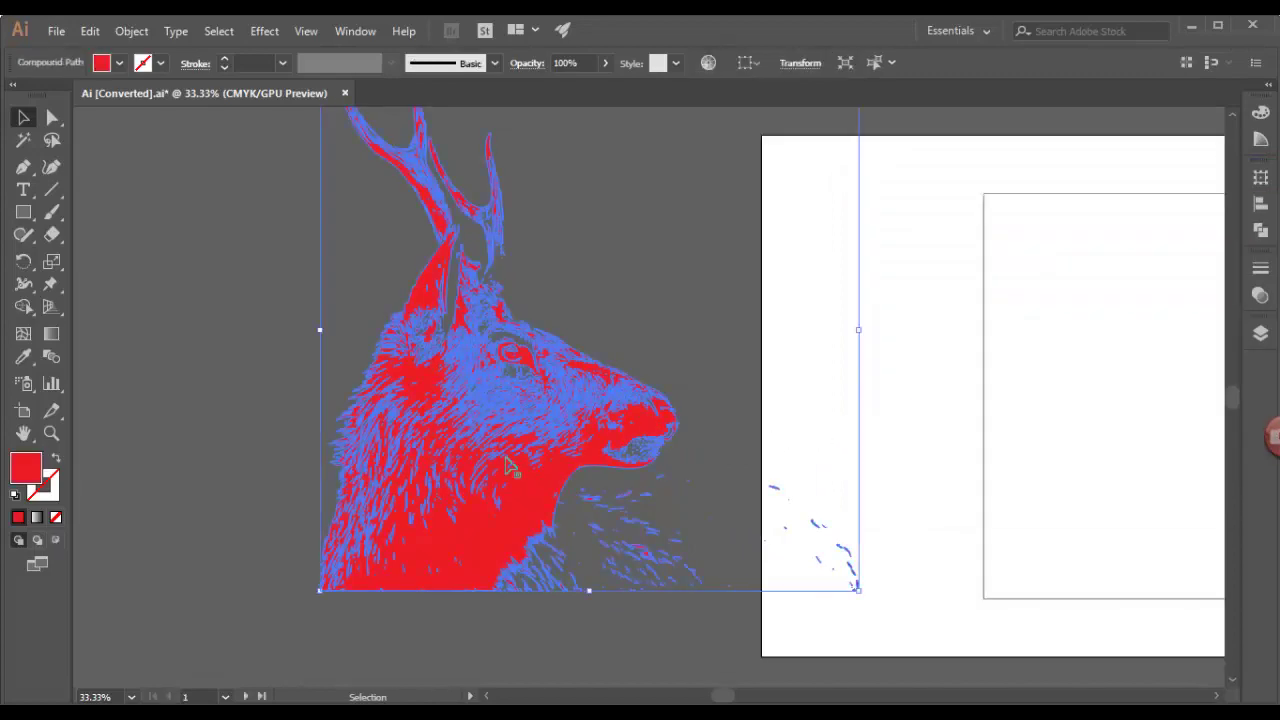
{"action": "double_click", "coordinate": [56, 474]}
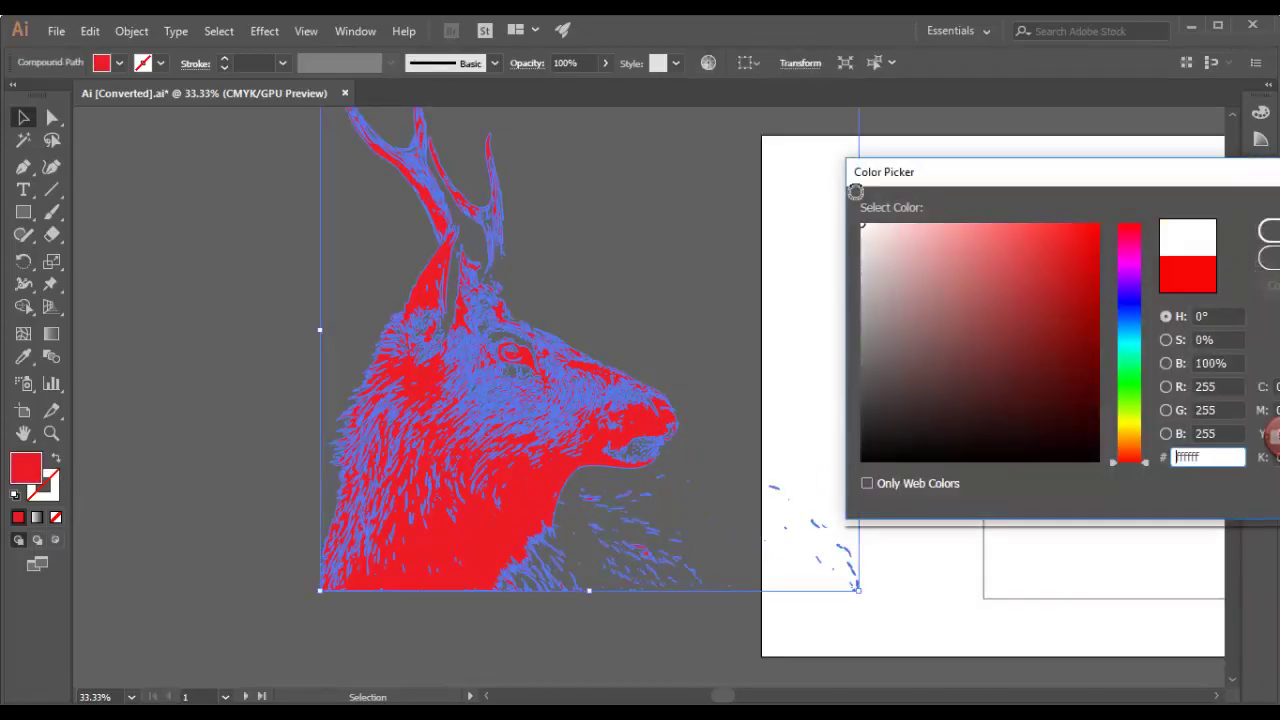
{"action": "left_click", "coordinate": [1268, 232]}
{"action": "left_click", "coordinate": [900, 530]}
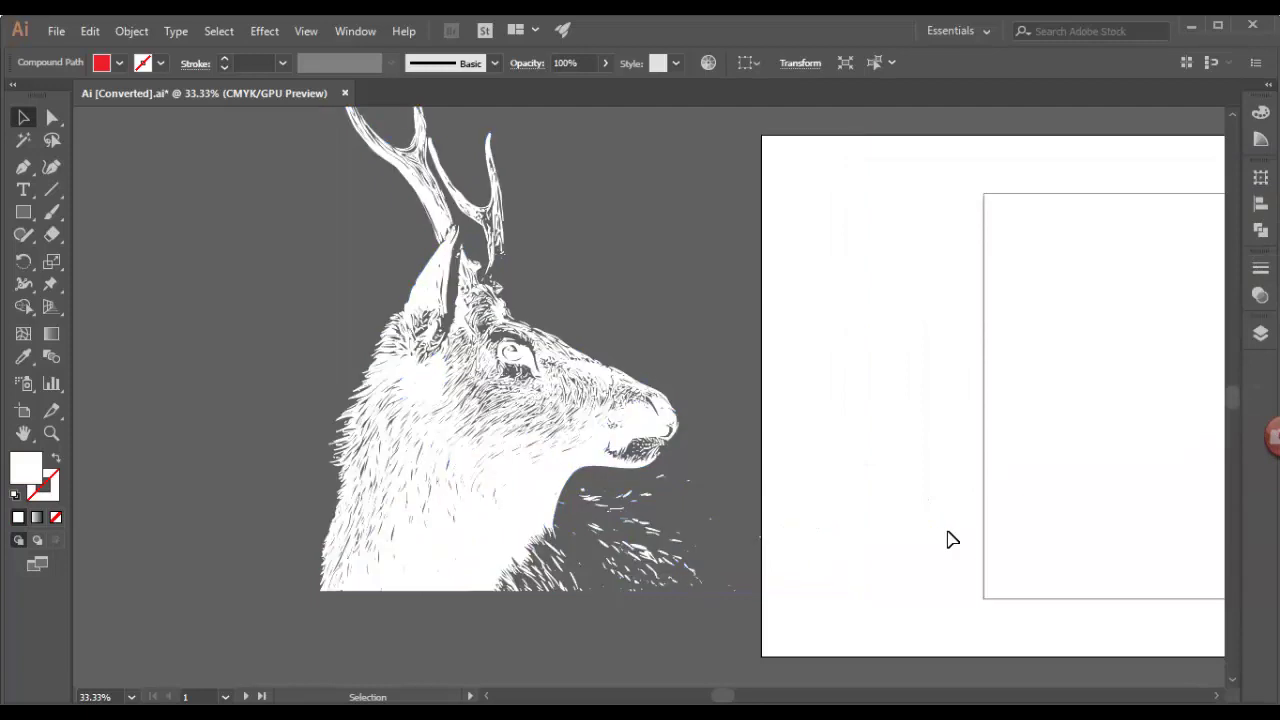
{"action": "scroll", "coordinate": [925, 540], "scroll_direction": "up", "scroll_amount": 1}
{"action": "left_click", "coordinate": [572, 423]}
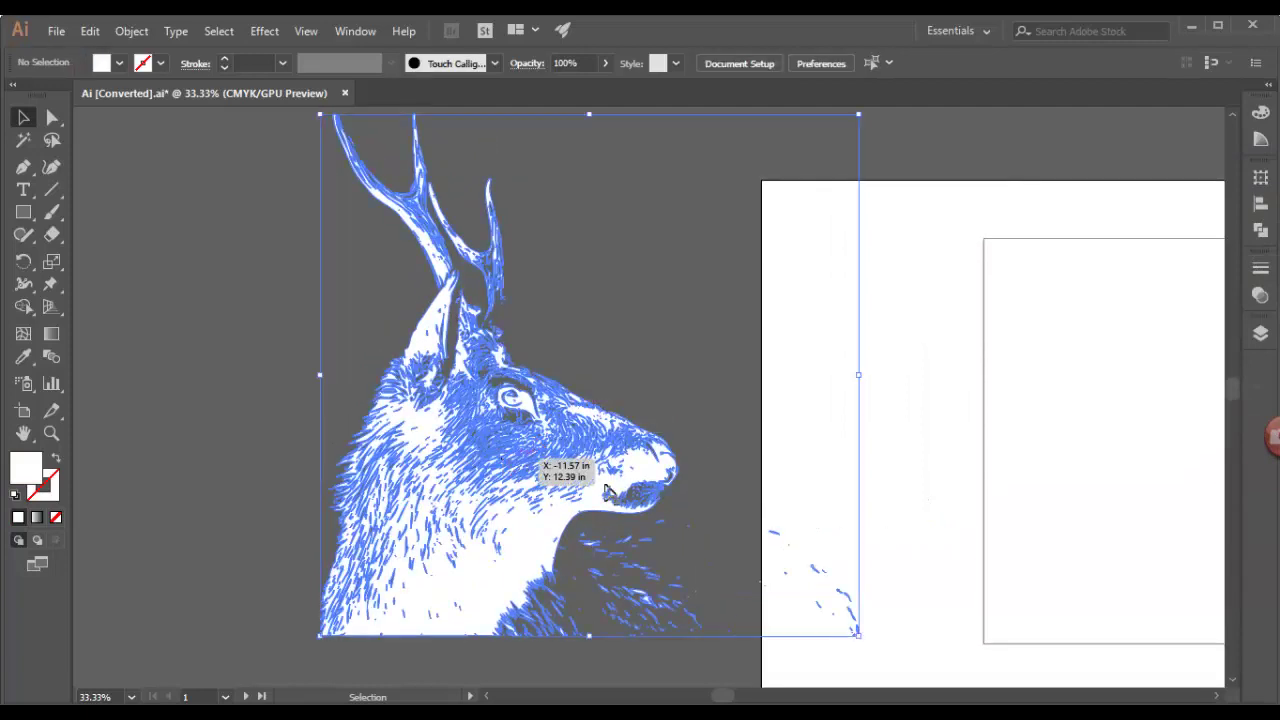
Open the Girls Ai file from the export folder and confirm the artboard conversion
{"action": "left_click", "coordinate": [1191, 25]}
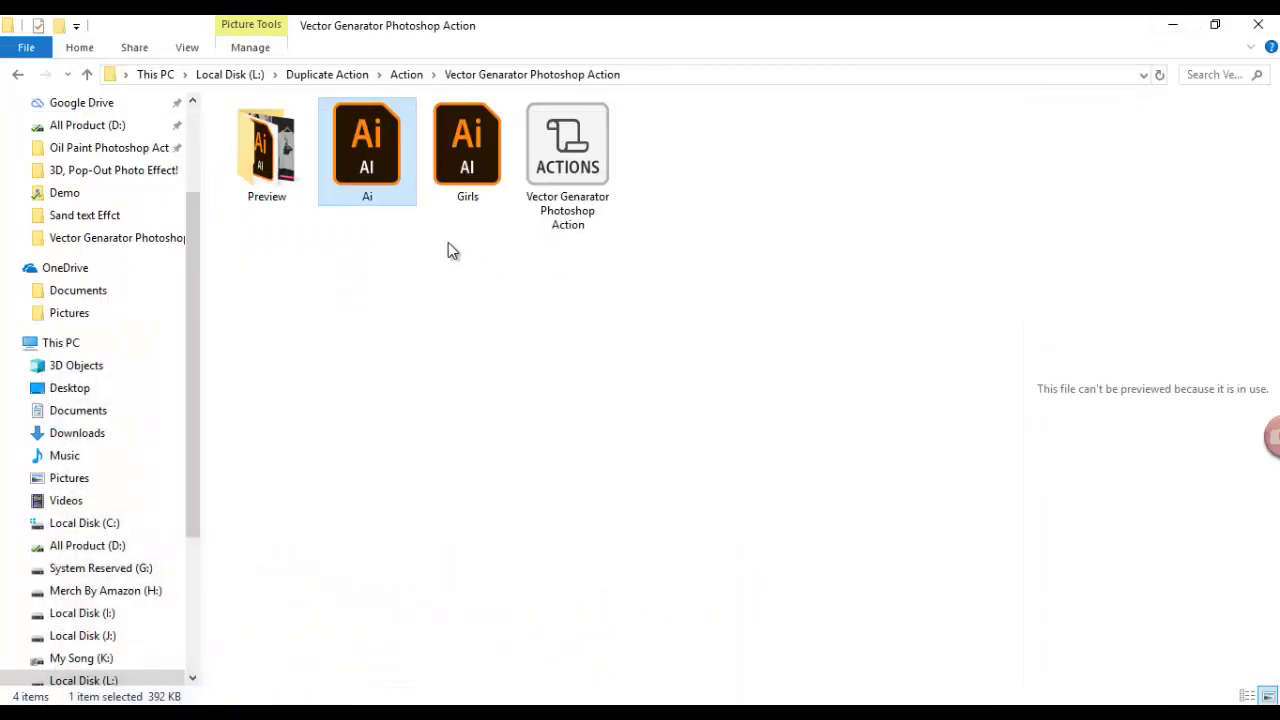
{"action": "double_click", "coordinate": [488, 195]}
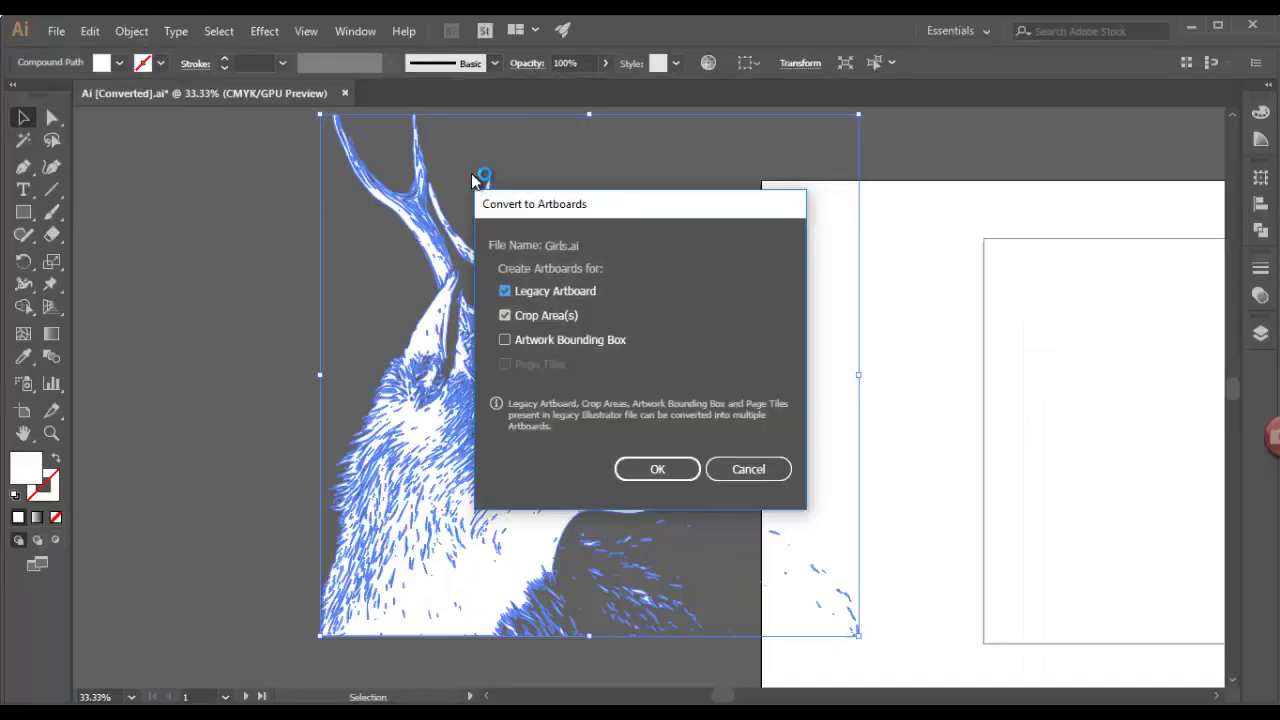
{"action": "left_click", "coordinate": [649, 474]}
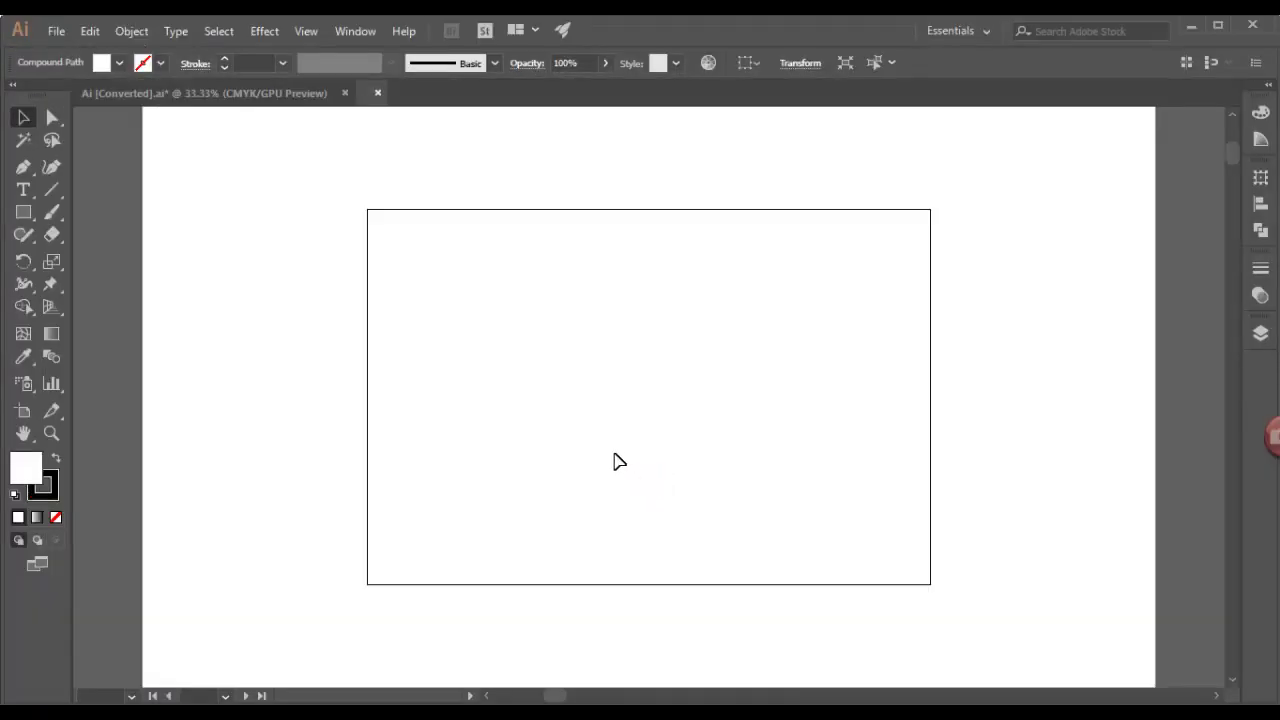
Select all the woman line art and fill it solid black 000000
{"action": "key", "text": "ctrl+a"}
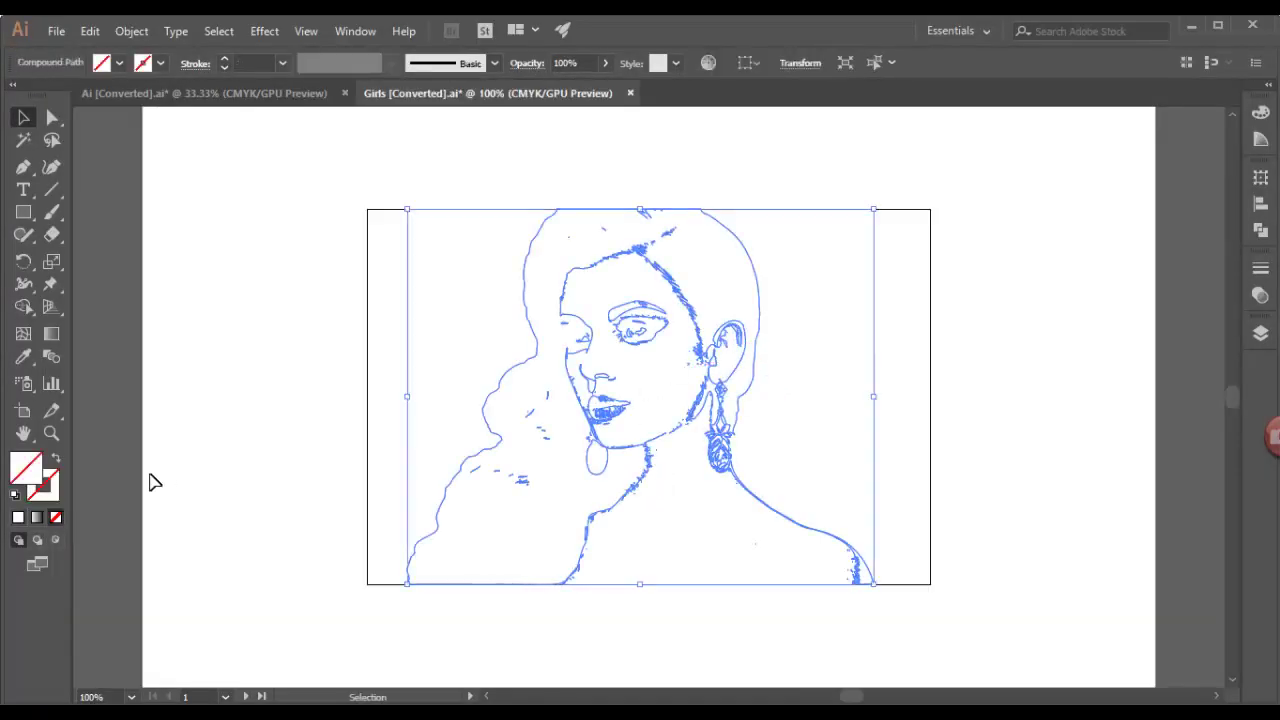
{"action": "left_click", "coordinate": [19, 517]}
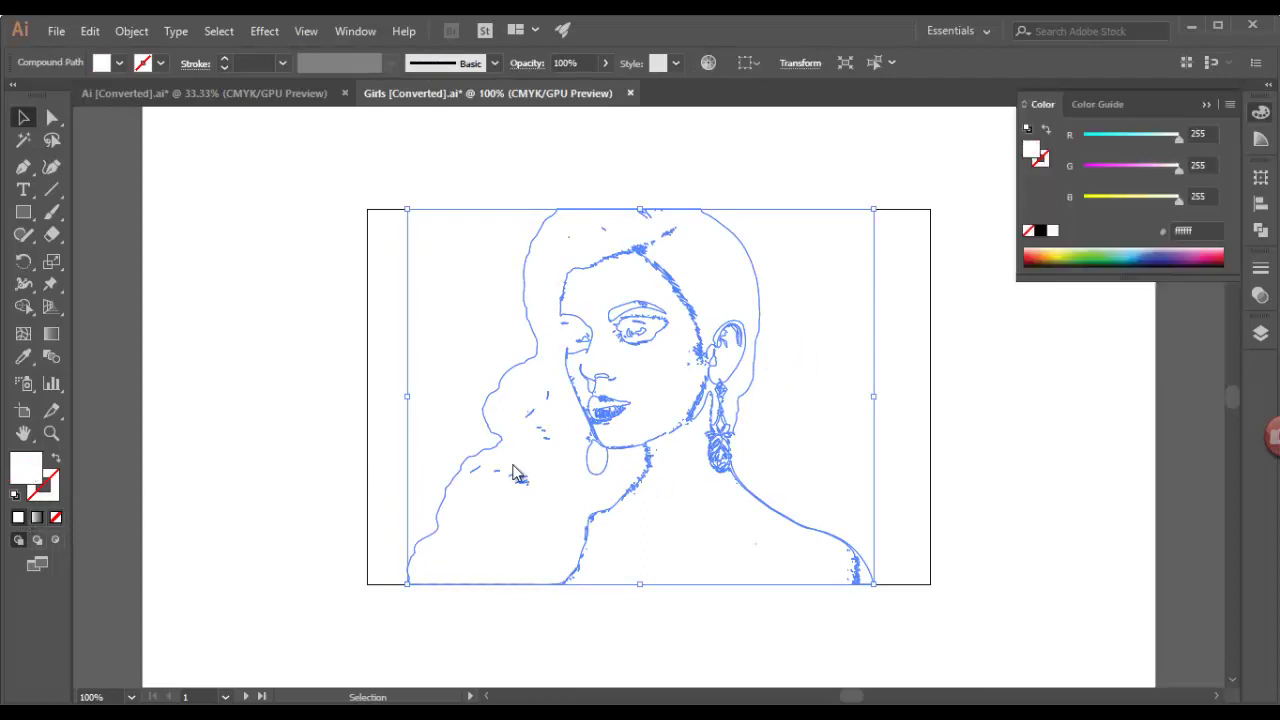
{"action": "double_click", "coordinate": [26, 467]}
{"action": "left_click_drag", "start_coordinate": [897, 429], "coordinate": [856, 464]}
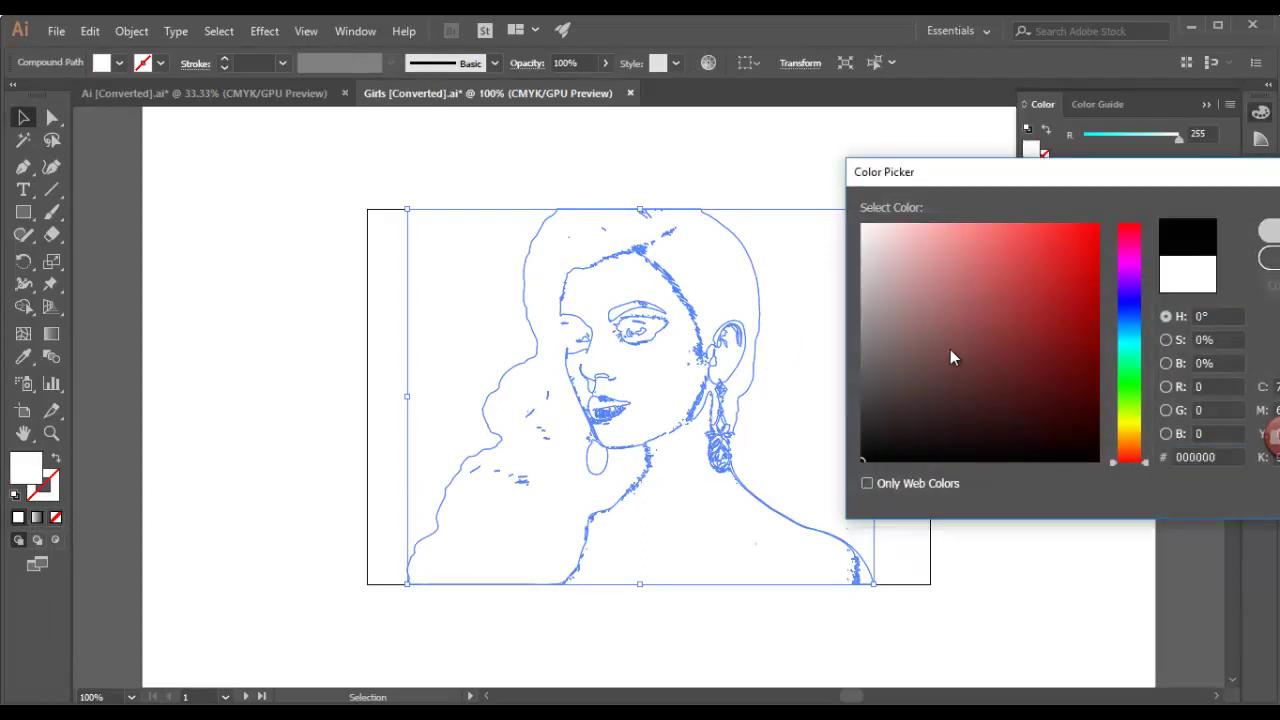
{"action": "key", "text": "Return"}
{"action": "left_click", "coordinate": [1003, 377]}
{"action": "left_click", "coordinate": [698, 304]}
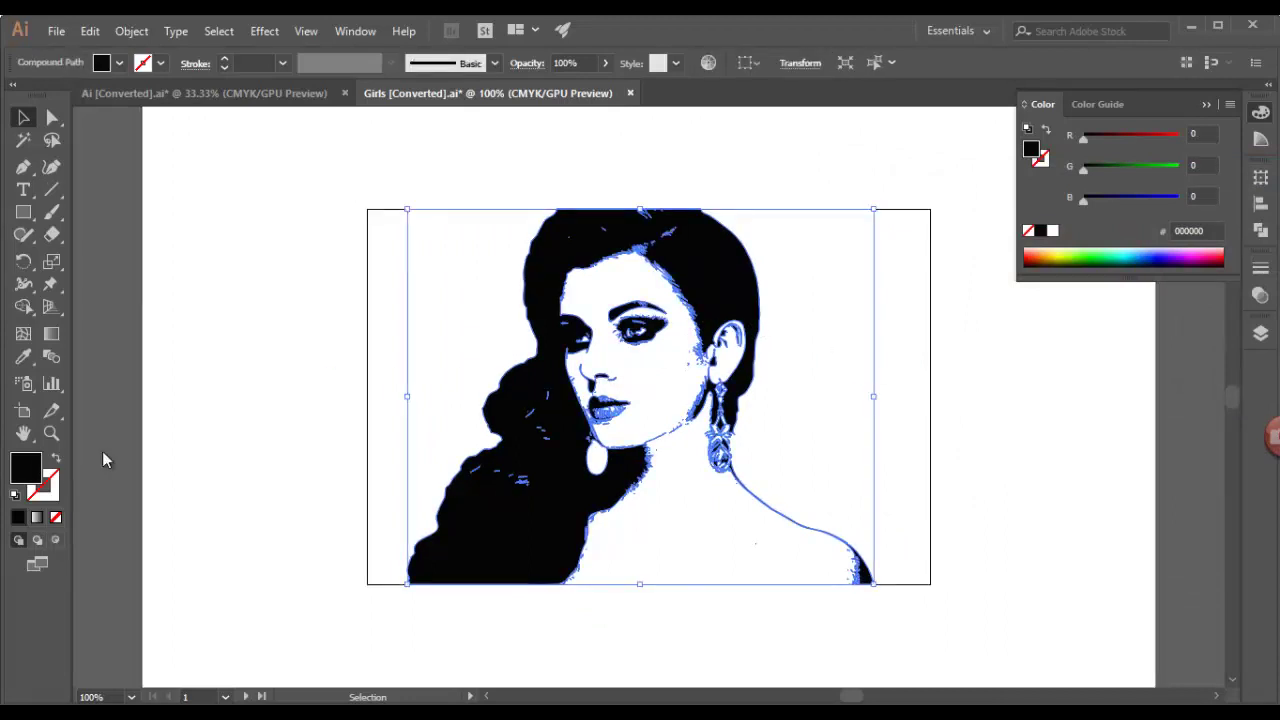
{"action": "double_click", "coordinate": [26, 467]}
Set the woman artwork's fill to bright green 89ff00
{"action": "left_click", "coordinate": [1120, 398]}
{"action": "left_click", "coordinate": [1057, 397]}
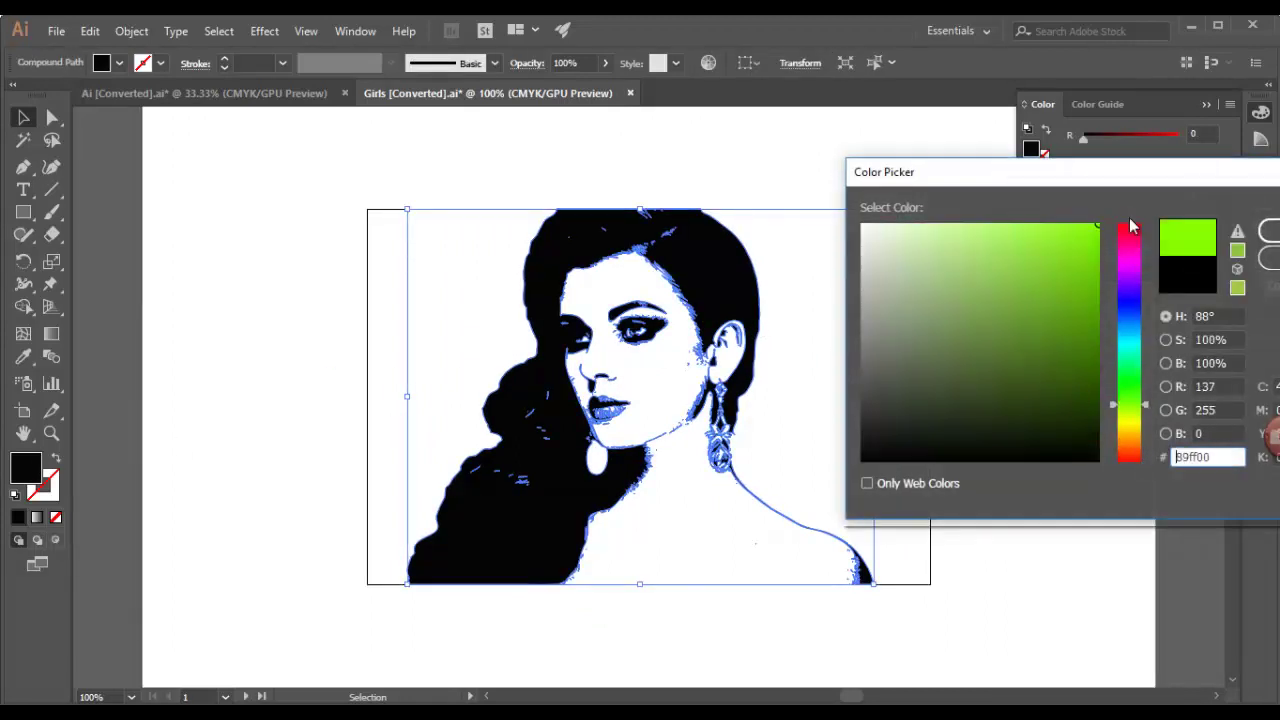
{"action": "key", "text": "Return"}
Change the woman artwork's fill to dark navy 000c51
{"action": "double_click", "coordinate": [30, 475]}
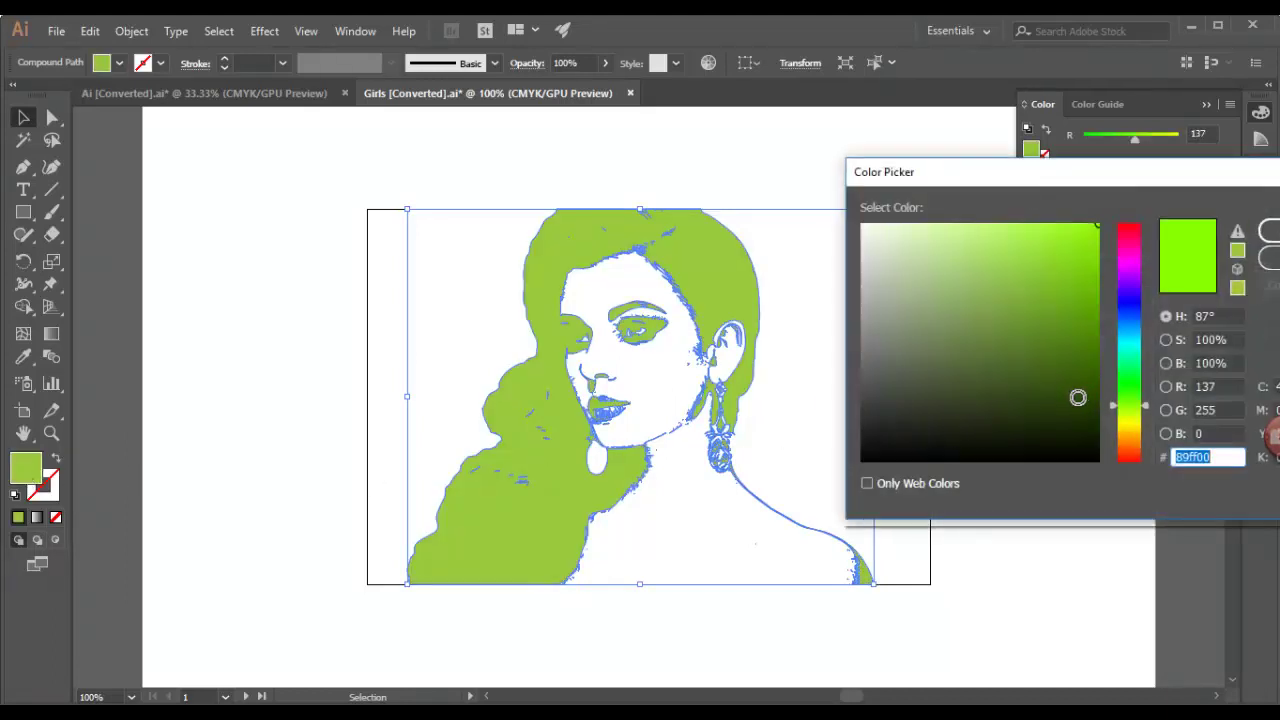
{"action": "left_click_drag", "start_coordinate": [1049, 430], "coordinate": [1096, 430]}
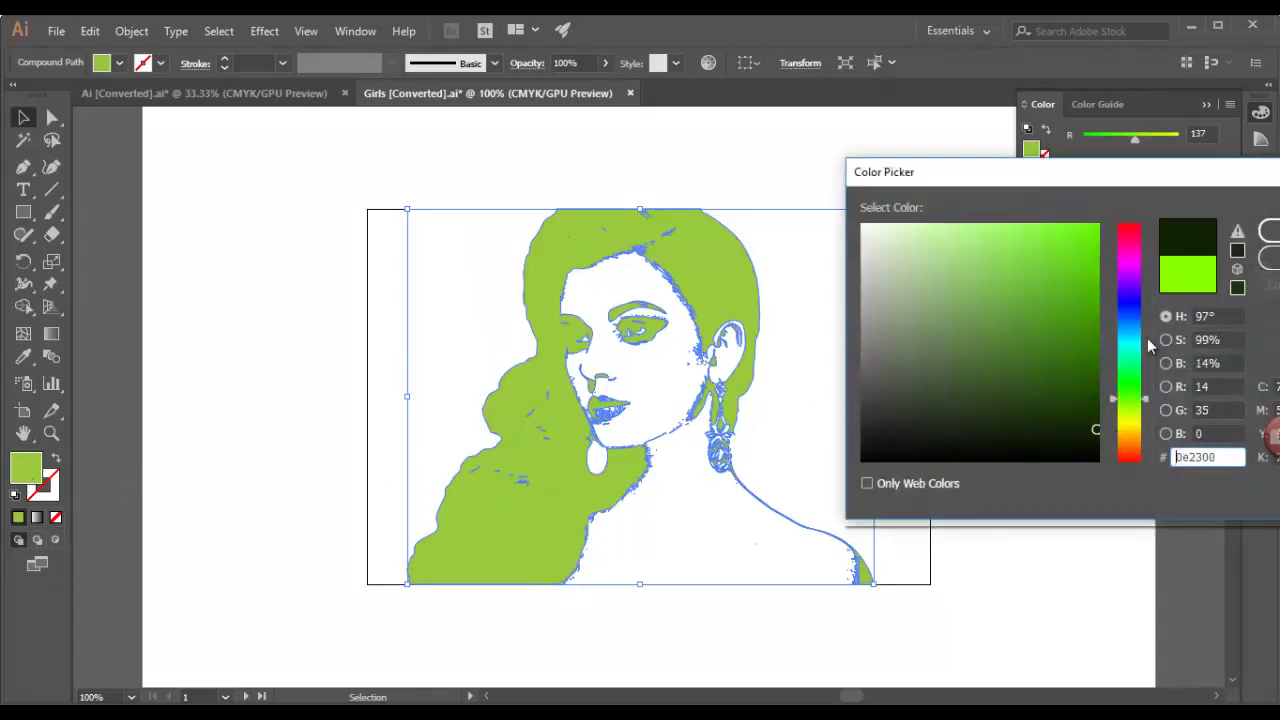
{"action": "left_click", "coordinate": [1144, 366]}
{"action": "left_click", "coordinate": [1134, 310]}
{"action": "left_click_drag", "start_coordinate": [1066, 331], "coordinate": [1127, 393]}
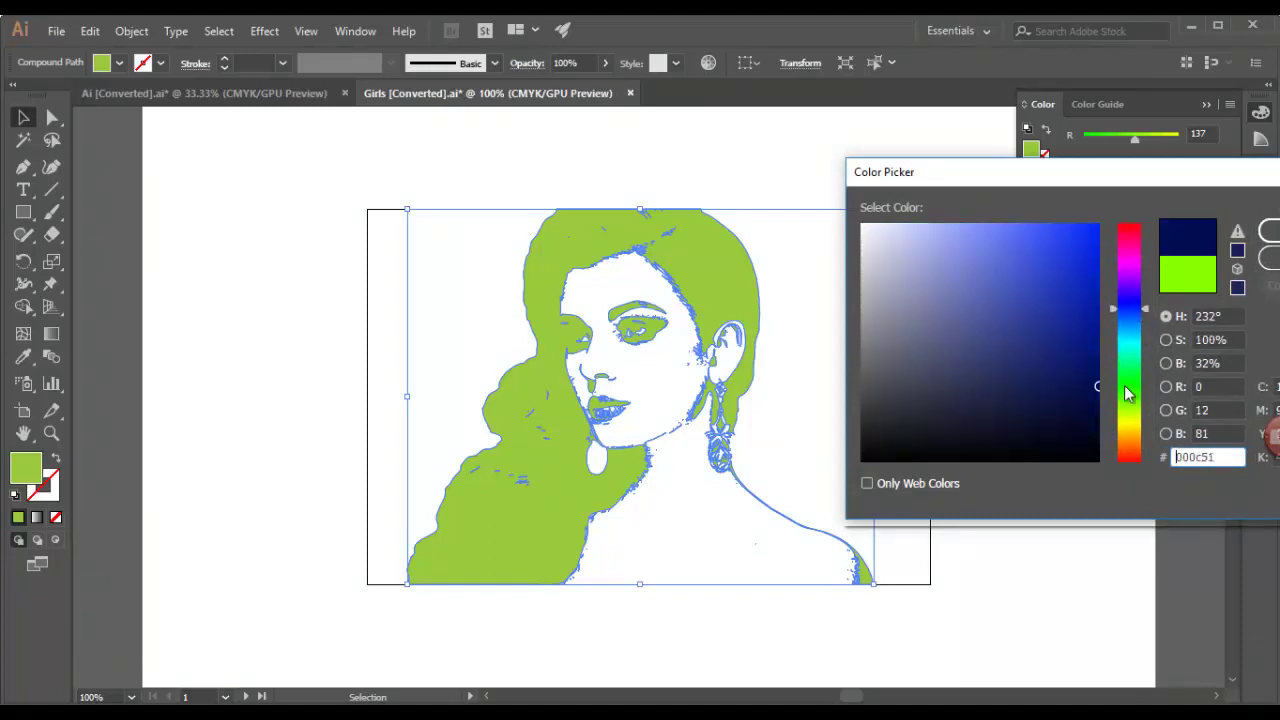
{"action": "left_click", "coordinate": [1260, 236]}
{"action": "left_click", "coordinate": [951, 414]}
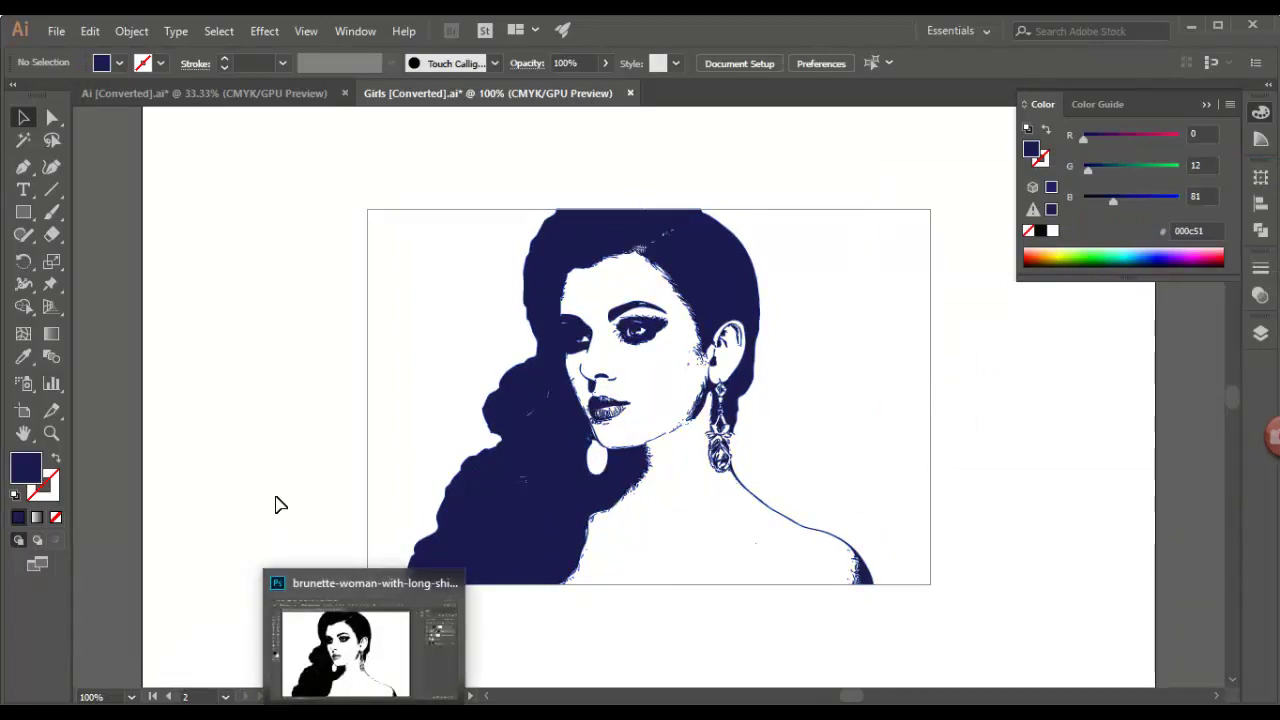
{"action": "left_click", "coordinate": [440, 688]}
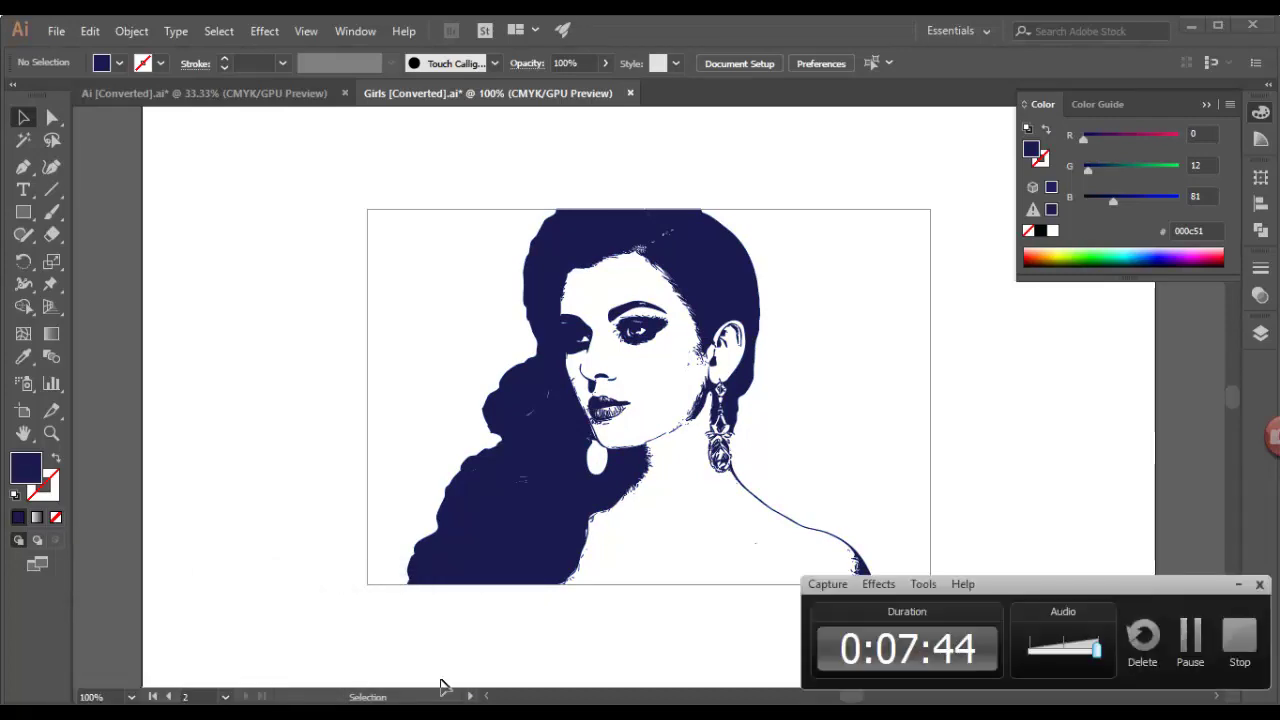